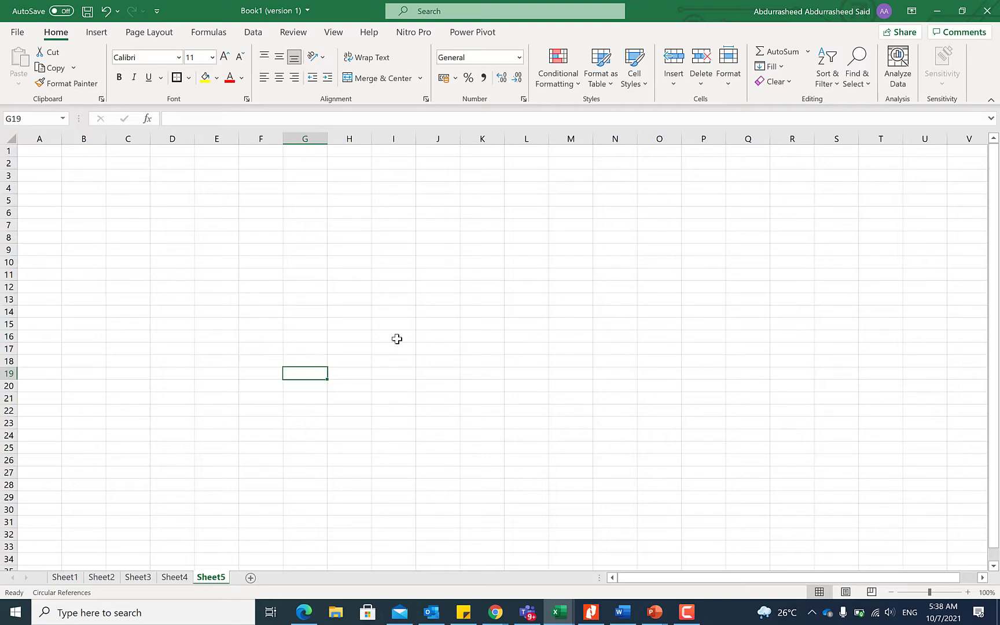
Review the Add-ins page in the Excel options, listing active and inactive add-ins, and close the options without changes.
{"action": "left_click", "coordinate": [18, 32]}
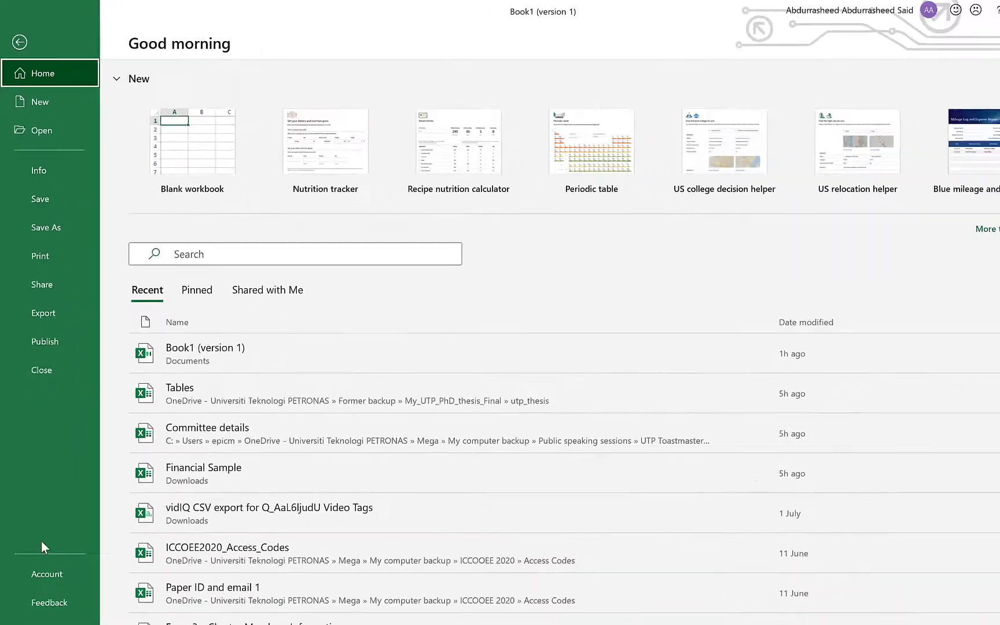
{"action": "left_click", "coordinate": [35, 624]}
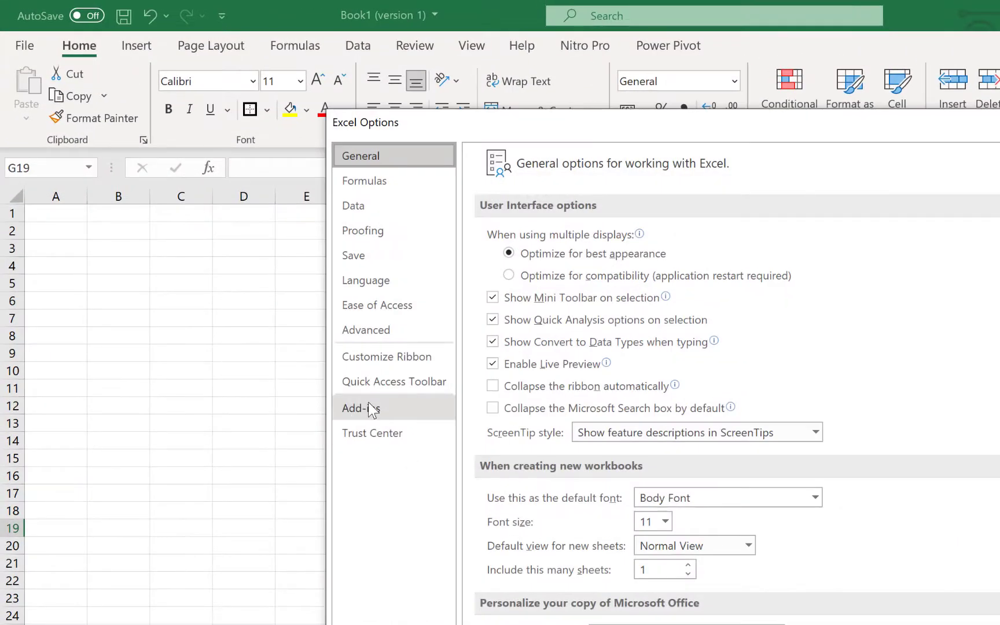
{"action": "left_click", "coordinate": [390, 412]}
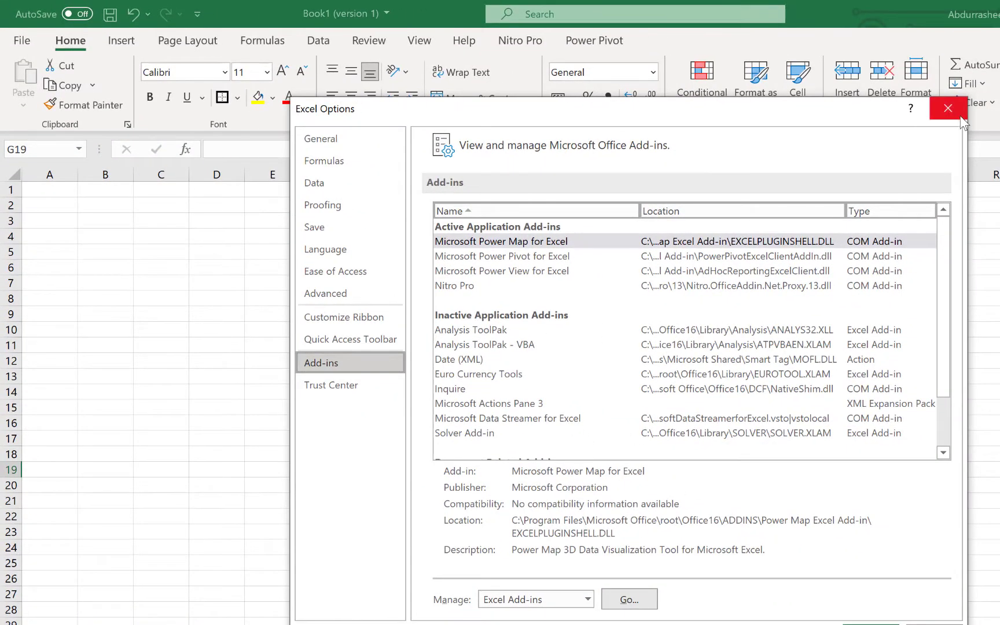
{"action": "left_click", "coordinate": [960, 117]}
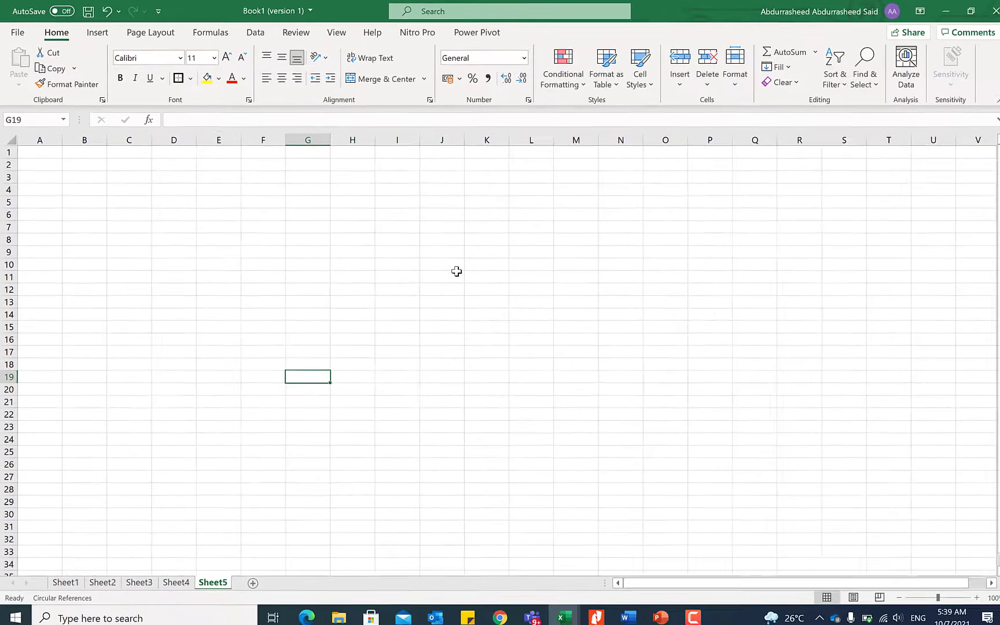
Browse the add-ins suggested in the Office Add-ins store across all categories.
{"action": "left_click", "coordinate": [332, 360]}
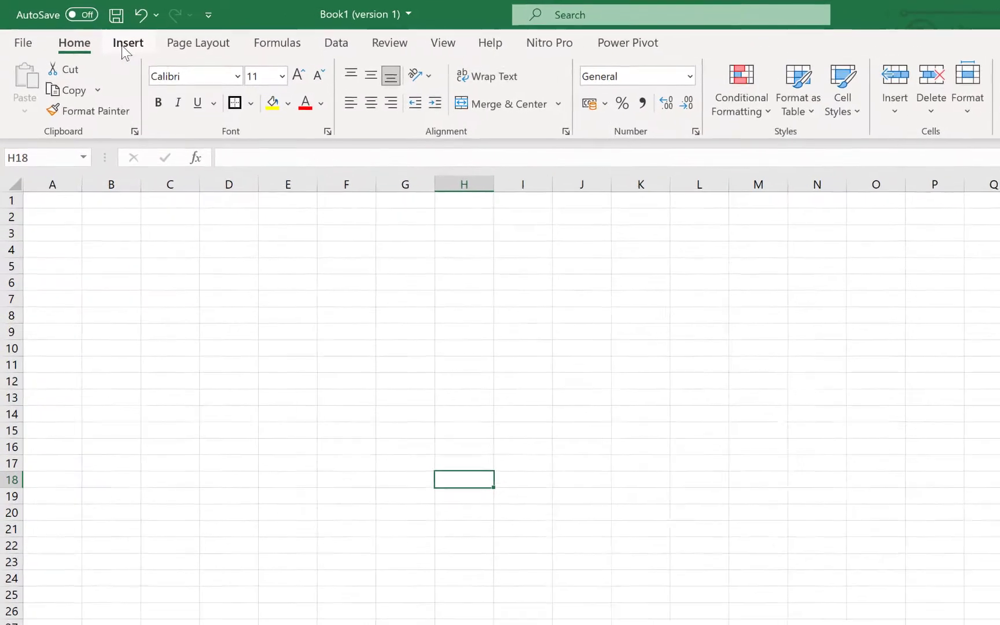
{"action": "left_click", "coordinate": [124, 45]}
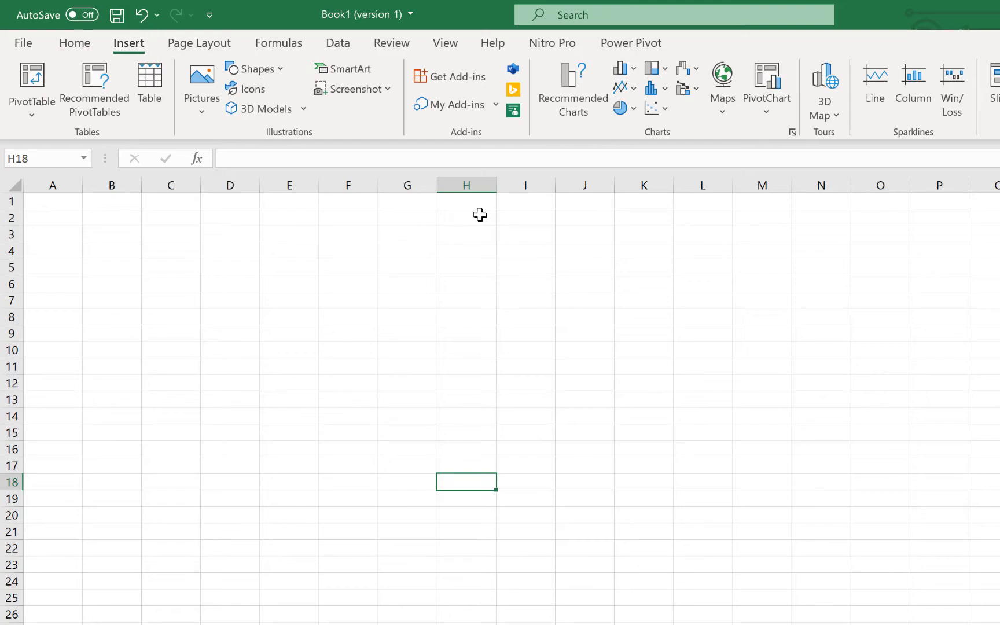
{"action": "left_click", "coordinate": [472, 80]}
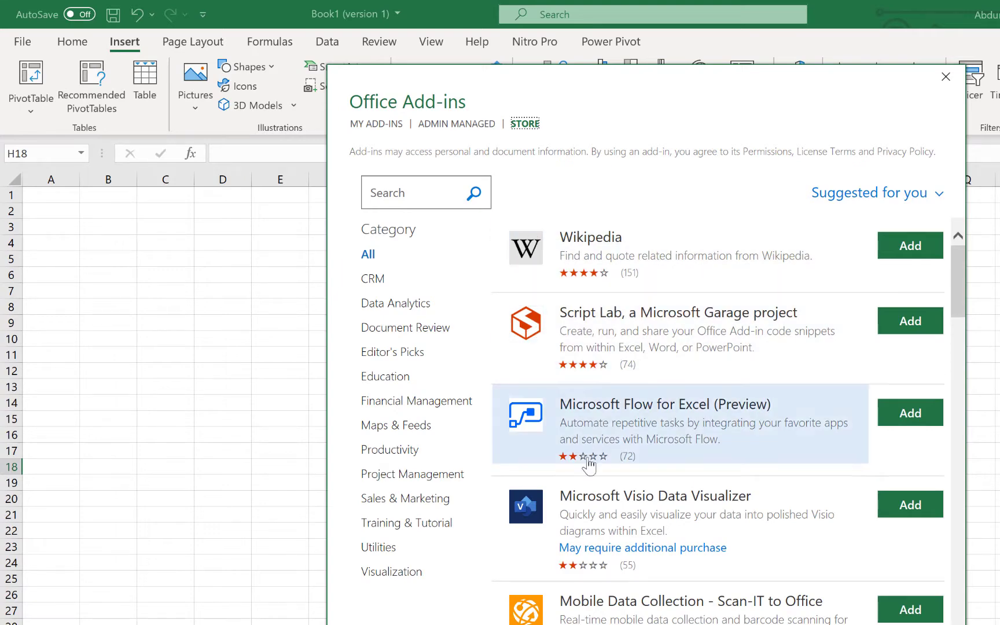
{"action": "scroll", "coordinate": [637, 471], "scroll_direction": "down", "scroll_amount": 5}
{"action": "scroll", "coordinate": [636, 471], "scroll_direction": "down", "scroll_amount": 5}
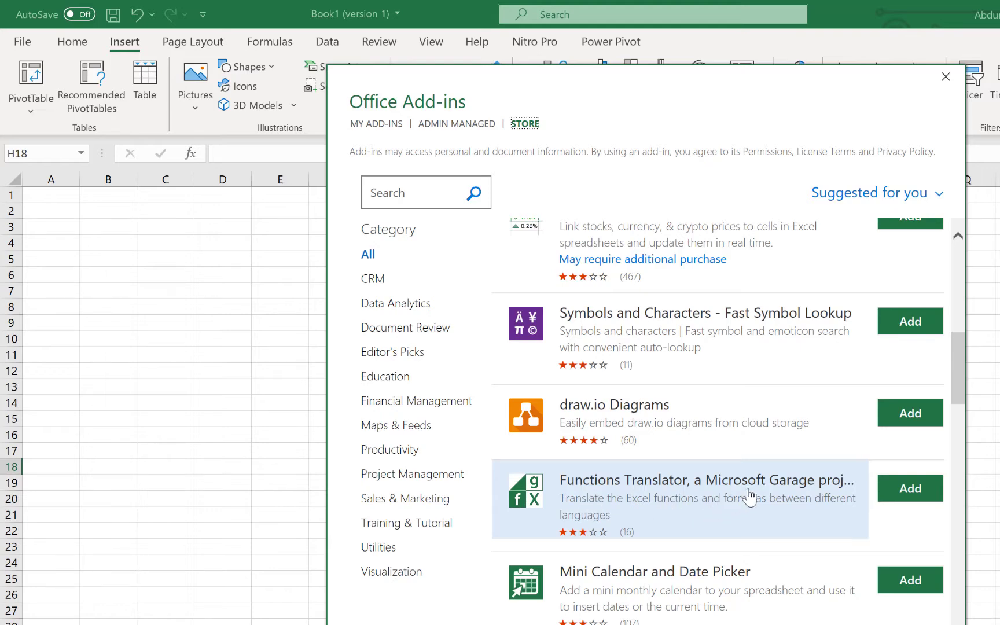
{"action": "scroll", "coordinate": [703, 544], "scroll_direction": "down", "scroll_amount": 8}
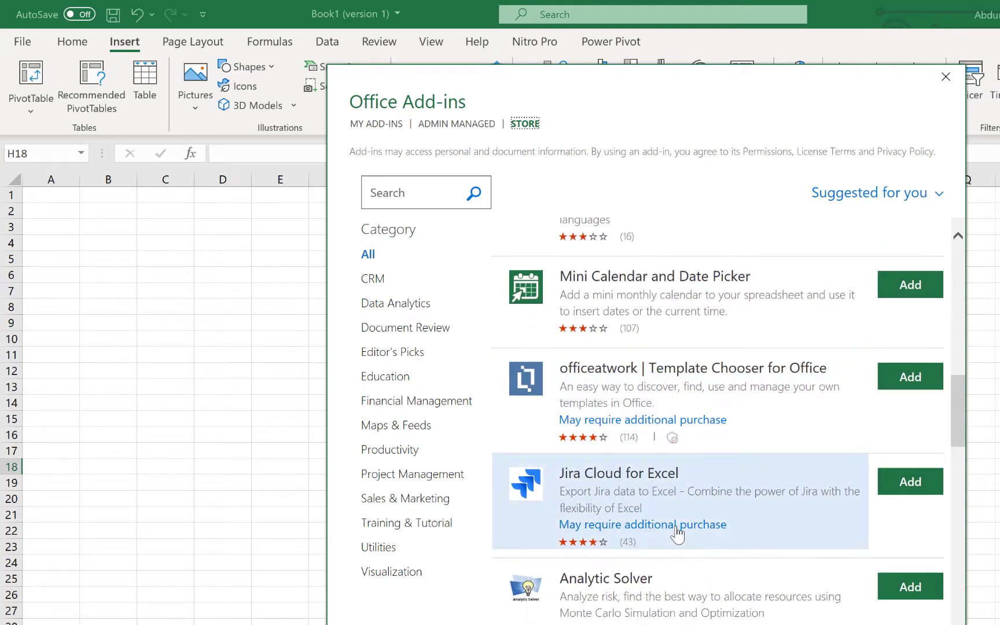
{"action": "scroll", "coordinate": [636, 524], "scroll_direction": "down", "scroll_amount": 4}
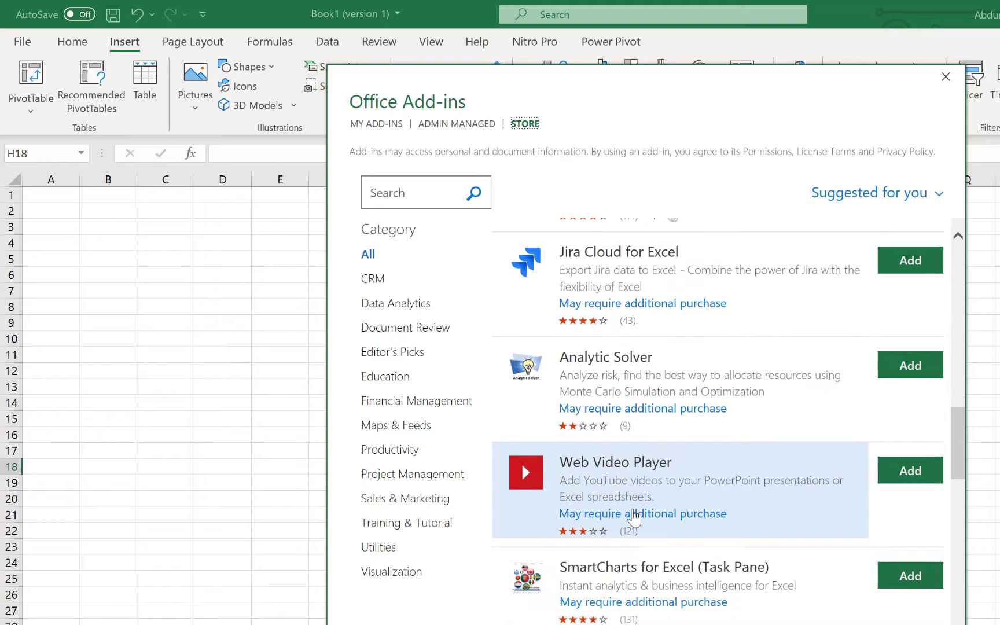
{"action": "scroll", "coordinate": [634, 513], "scroll_direction": "down", "scroll_amount": 8}
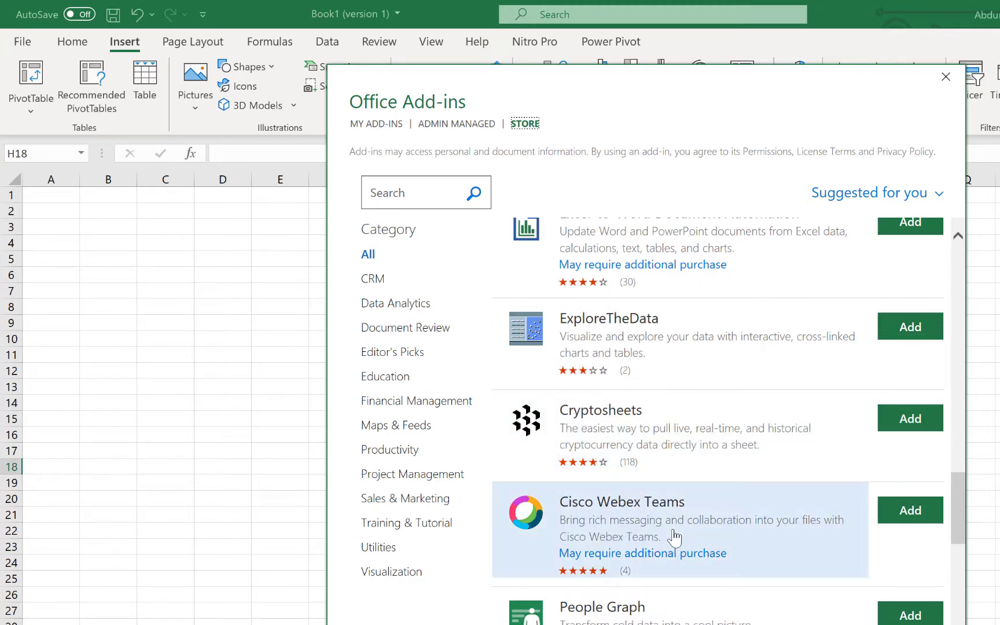
{"action": "scroll", "coordinate": [672, 515], "scroll_direction": "up", "scroll_amount": 20}
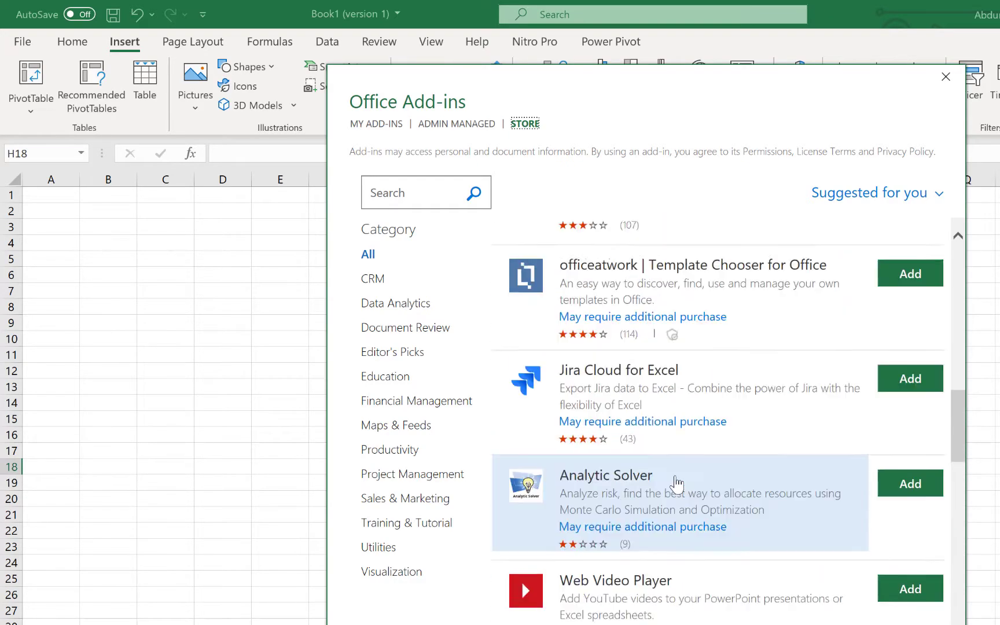
{"action": "scroll", "coordinate": [677, 482], "scroll_direction": "up", "scroll_amount": 4}
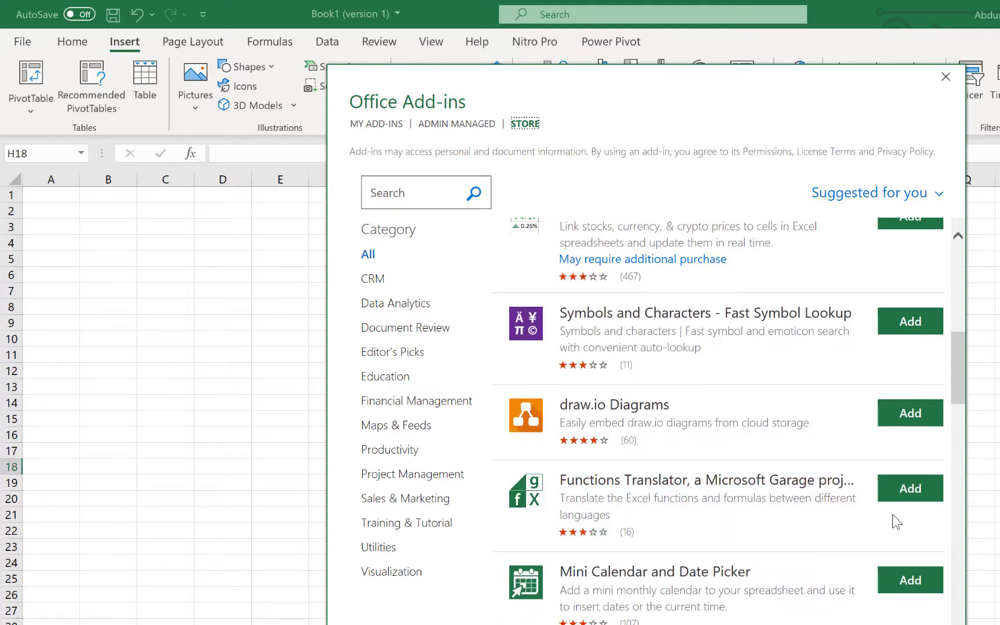
{"action": "left_click", "coordinate": [891, 498]}
{"action": "left_click", "coordinate": [802, 371]}
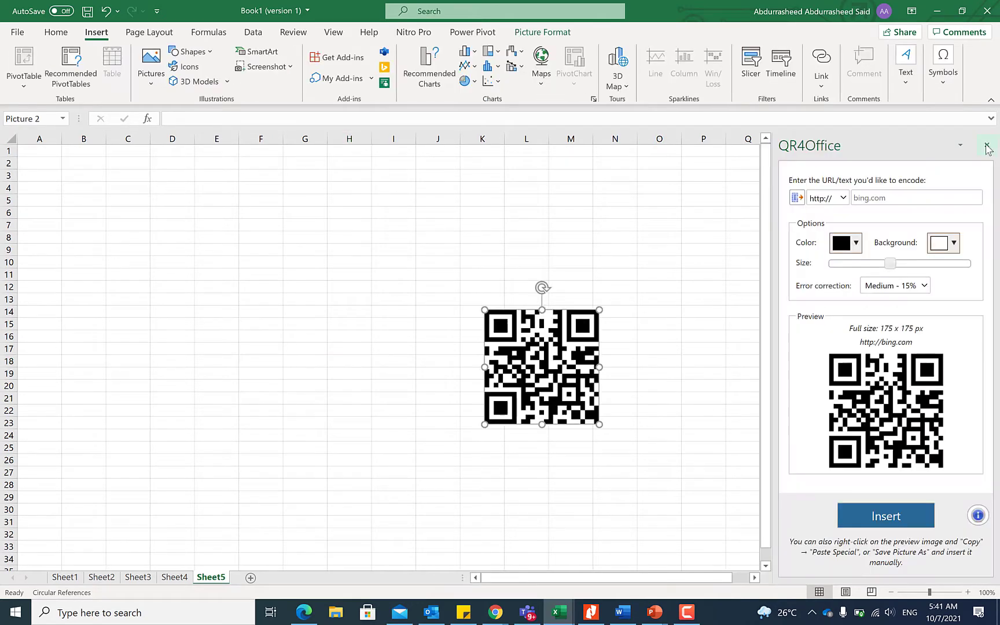
{"action": "left_click", "coordinate": [988, 146]}
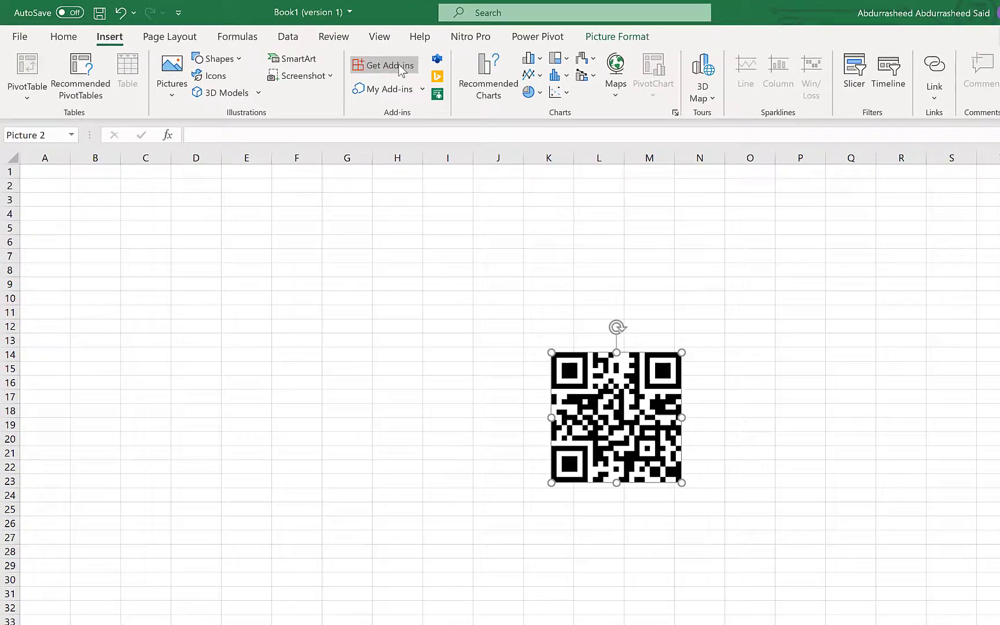
Search the Office Add-ins store for "todo" and add ToDo List Pro to the workbook.
{"action": "left_click", "coordinate": [399, 67]}
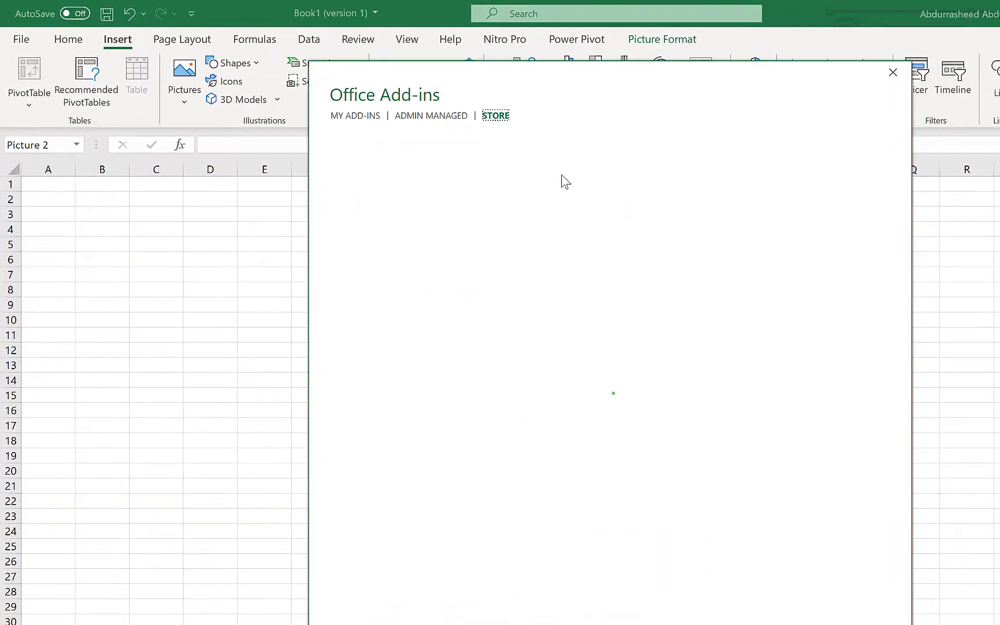
{"action": "left_click", "coordinate": [399, 166]}
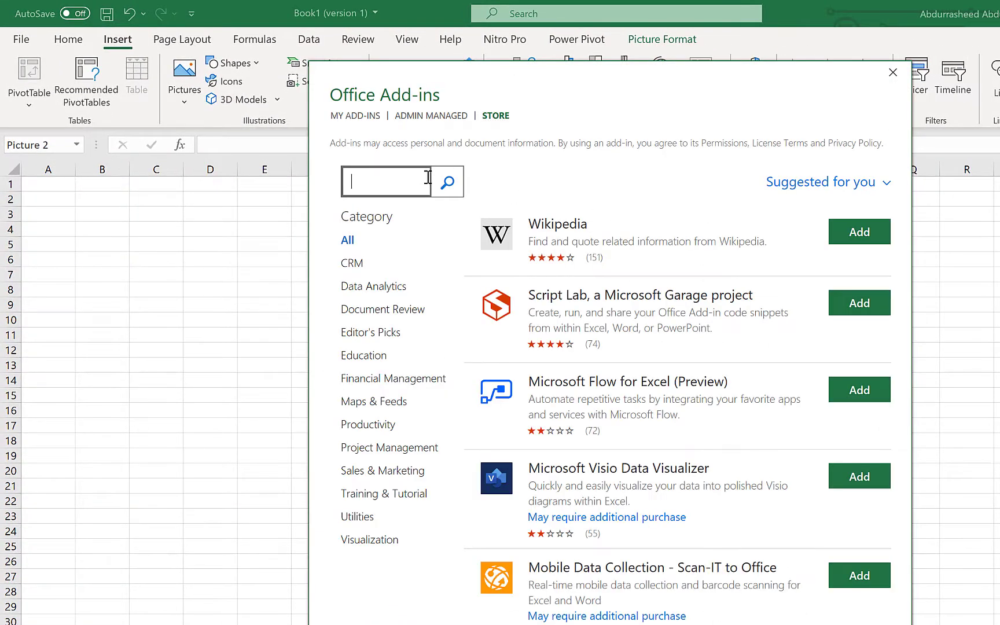
{"action": "type", "text": "todo"}
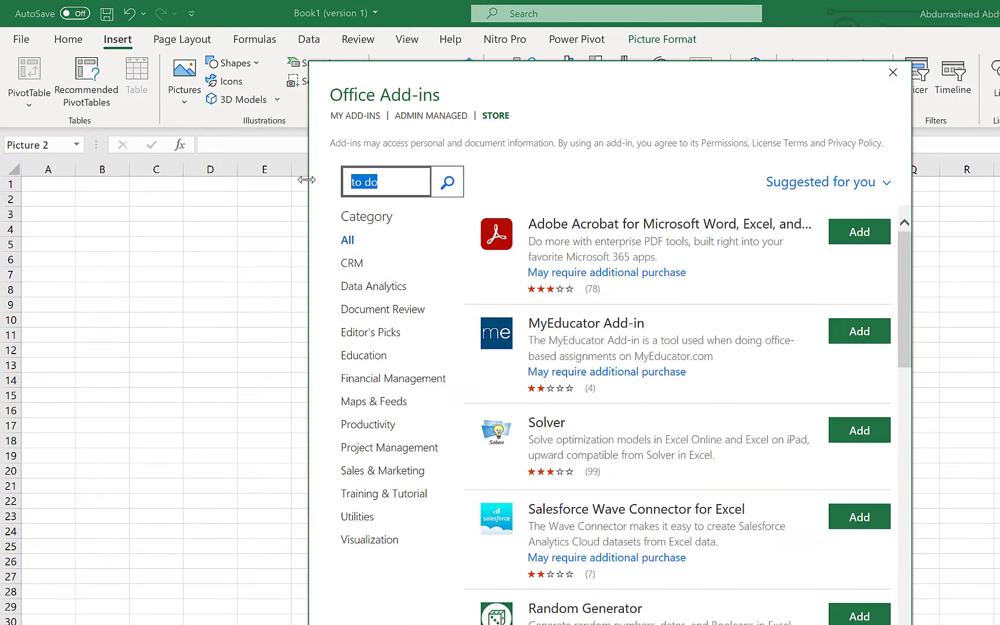
{"action": "key", "text": "Return"}
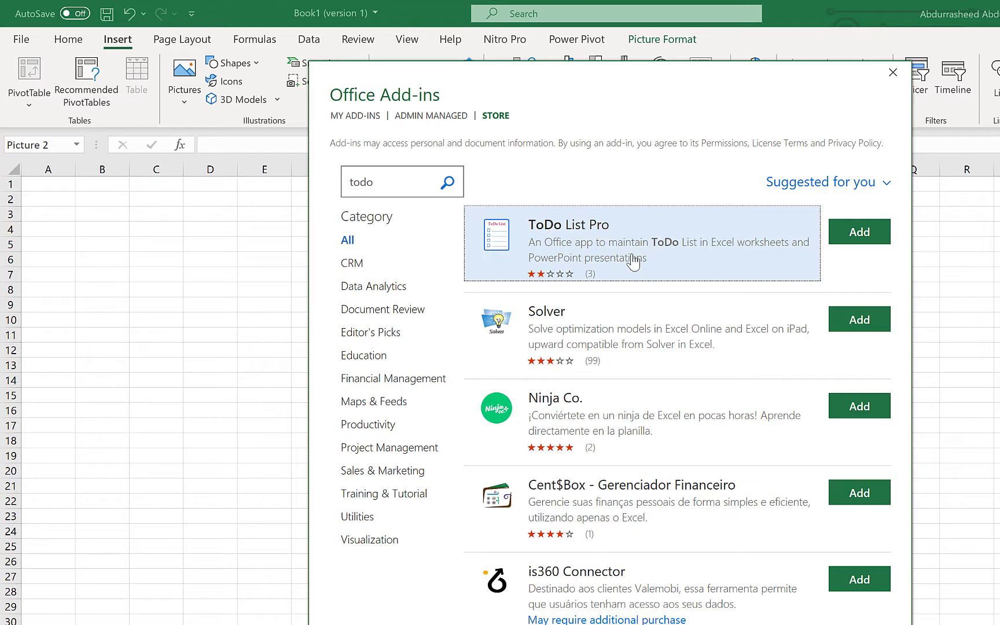
{"action": "left_click", "coordinate": [851, 234]}
{"action": "left_click", "coordinate": [768, 354]}
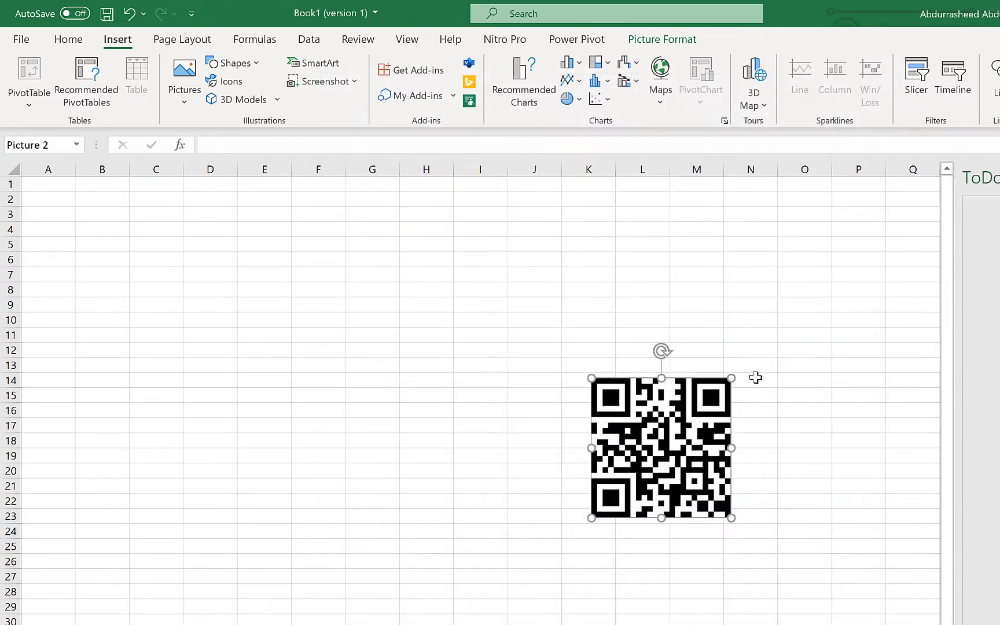
Title the to-do list "Part 2" and add the items "charts", "Graphs" and "Pie charts".
{"action": "type", "text": "Part 2"}
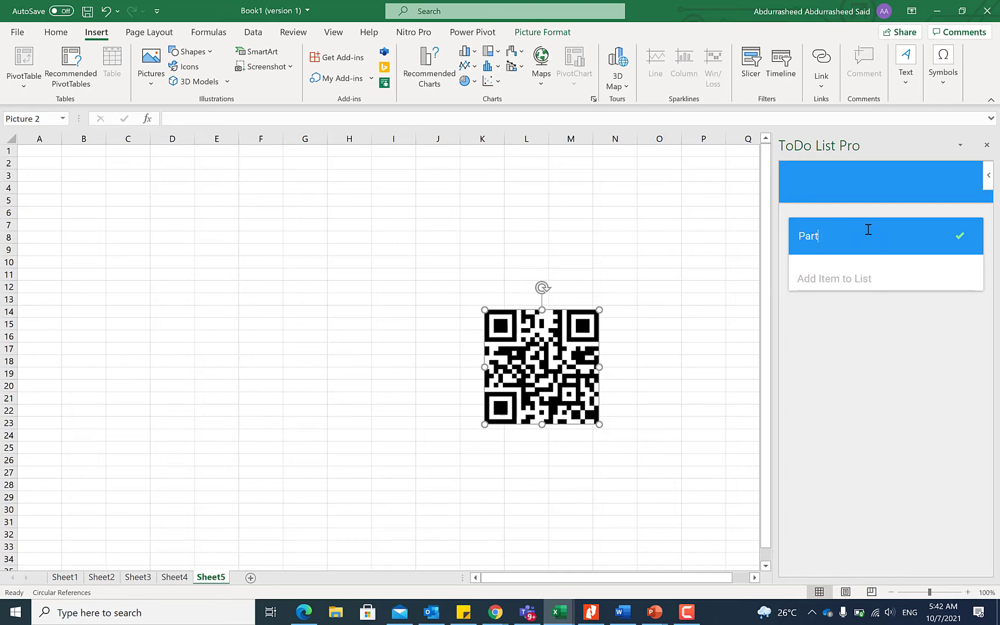
{"action": "key", "text": "Return"}
{"action": "left_click", "coordinate": [875, 268]}
{"action": "type", "text": "charts"}
{"action": "key", "text": "Return"}
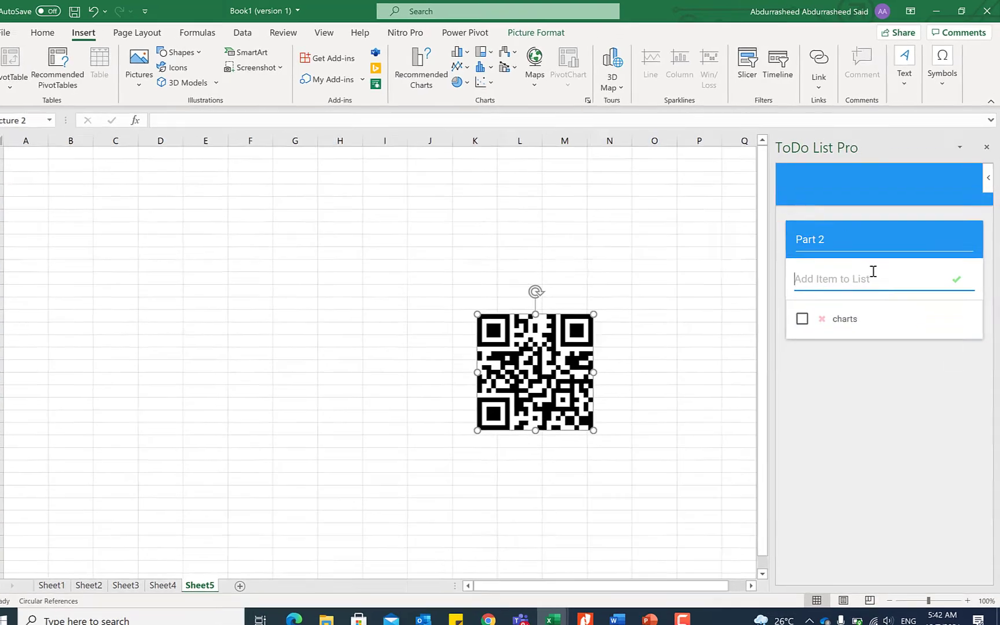
{"action": "type", "text": "Graphs"}
{"action": "key", "text": "Return"}
{"action": "type", "text": "Pie charts"}
{"action": "key", "text": "Return"}
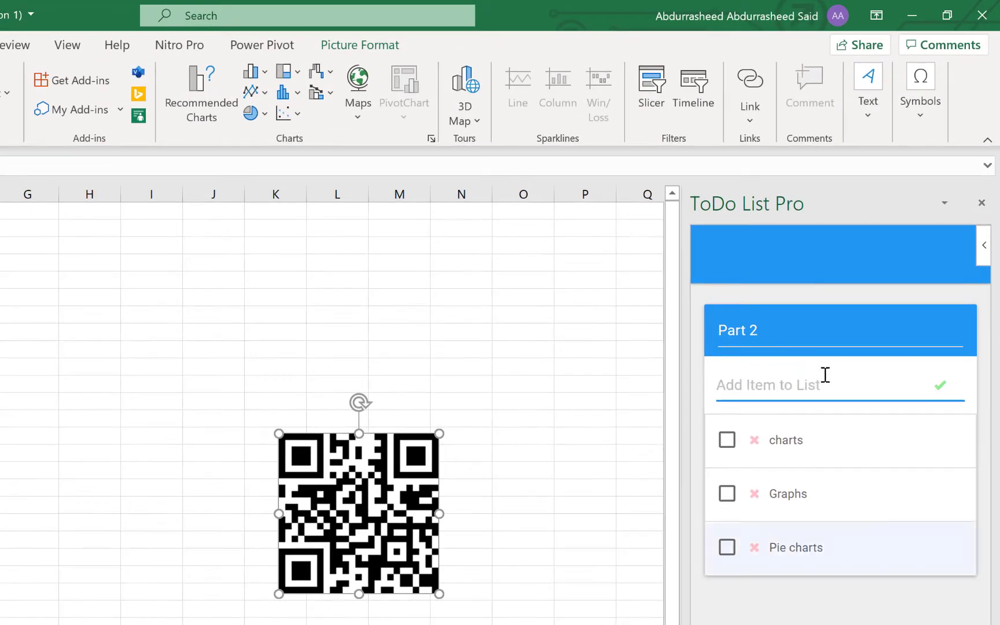
Mark the charts and Pie charts items as done and delete both from the to-do list.
{"action": "left_click", "coordinate": [727, 439]}
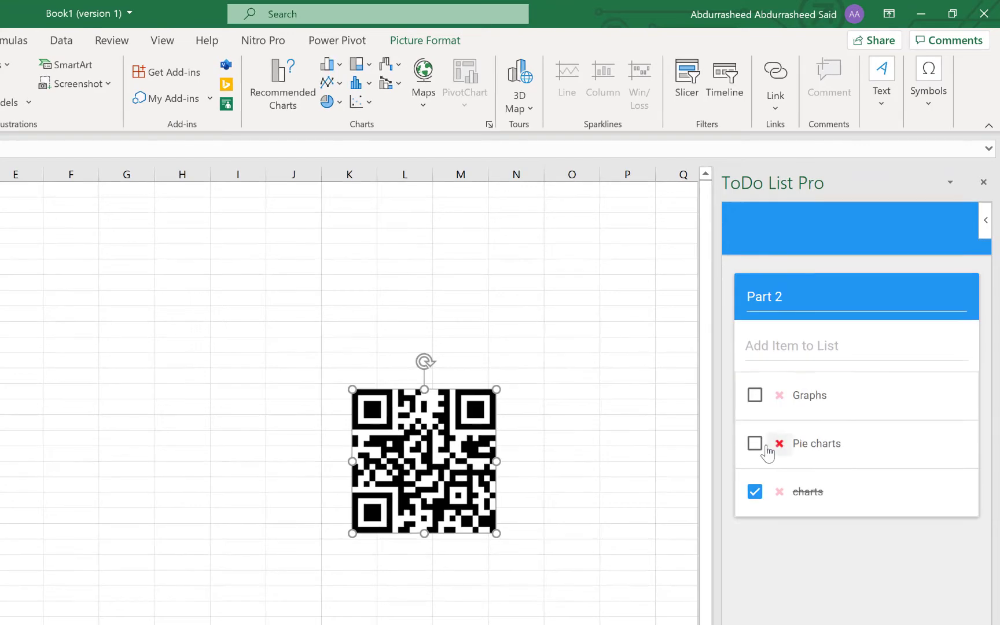
{"action": "left_click", "coordinate": [757, 444]}
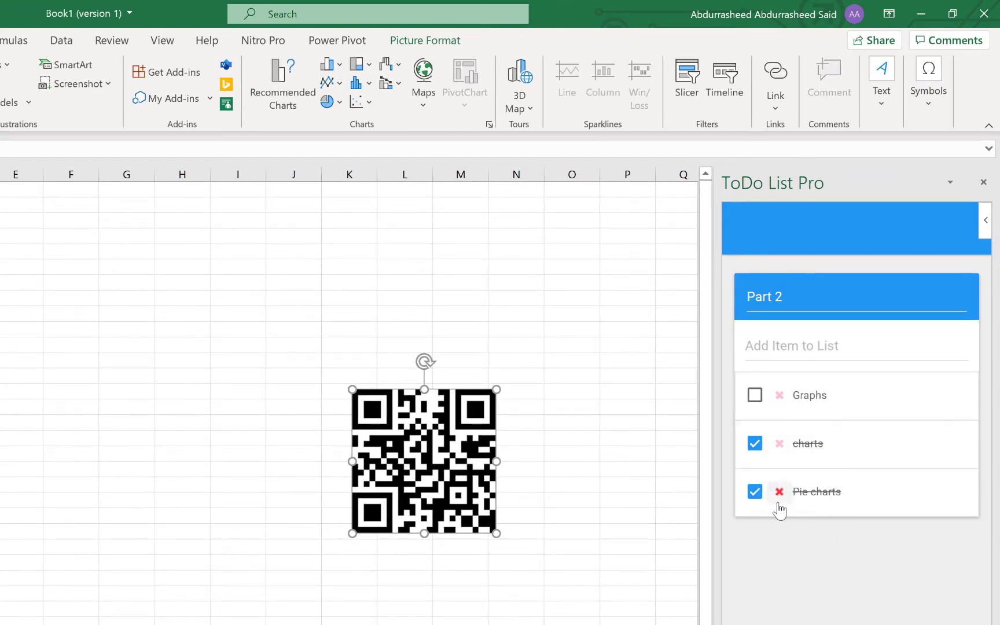
{"action": "left_click", "coordinate": [779, 491]}
{"action": "left_click", "coordinate": [785, 450]}
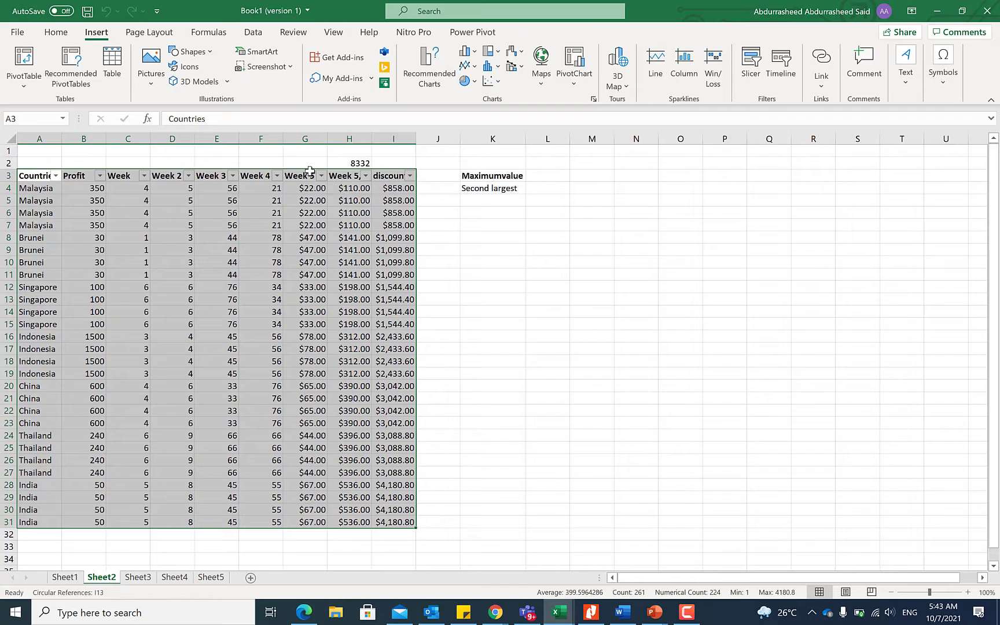
Enter a SUBTOTAL formula in G2 of Sheet2 using function 9 (SUM) over the Profit values B4:B31.
{"action": "left_click", "coordinate": [294, 162]}
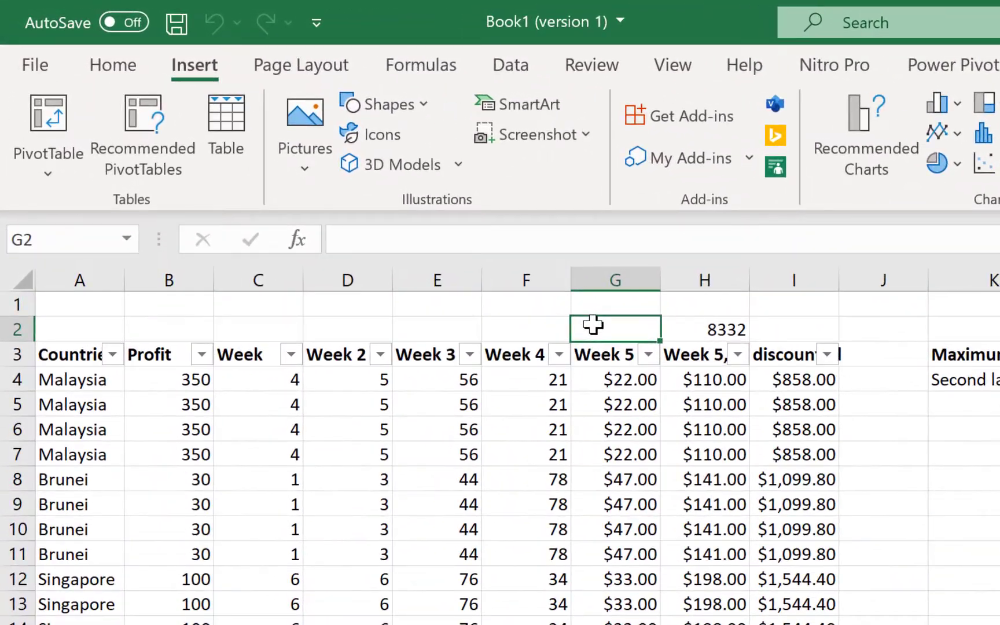
{"action": "type", "text": "=sum"}
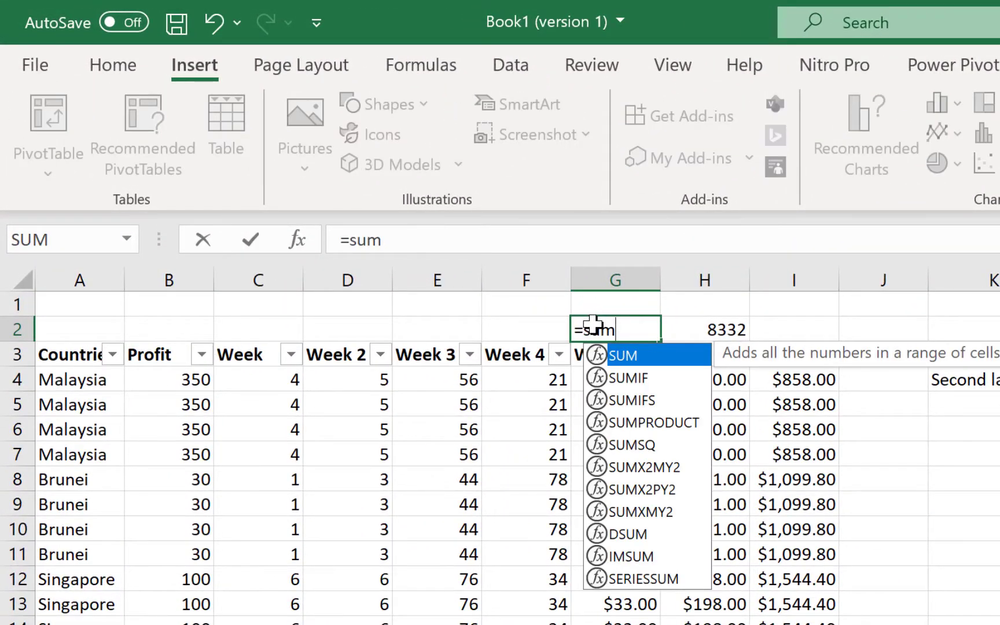
{"action": "key", "text": "BackSpace"}
{"action": "key", "text": "BackSpace"}
{"action": "key", "text": "BackSpace"}
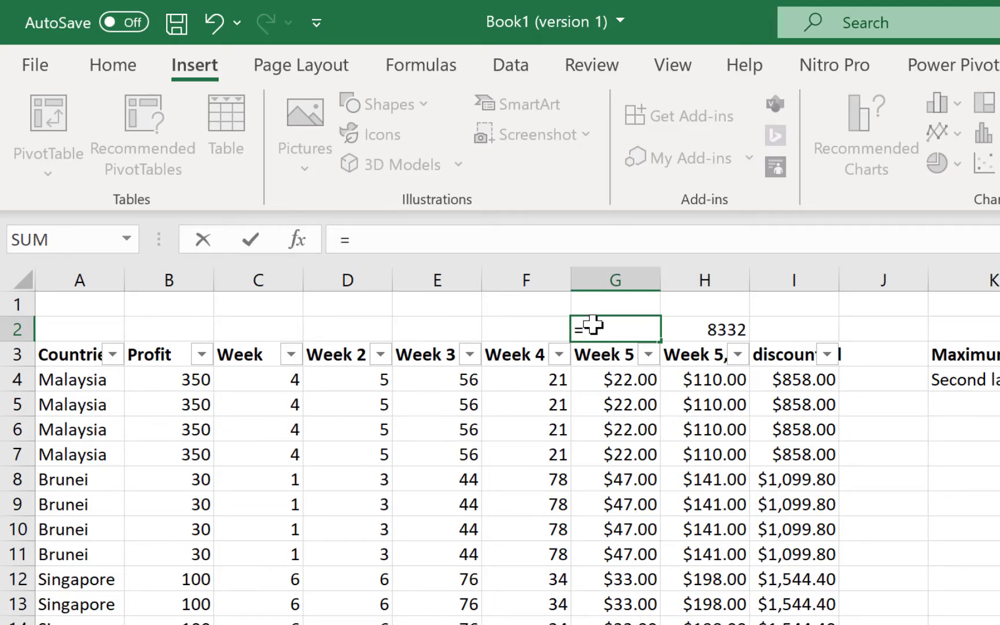
{"action": "type", "text": "subtotal("}
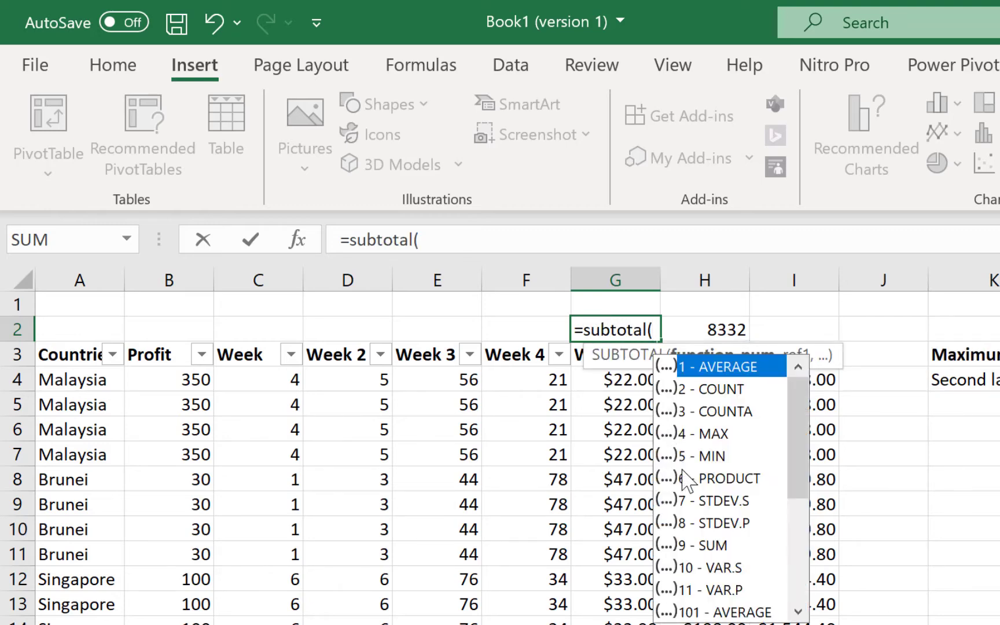
{"action": "double_click", "coordinate": [711, 545]}
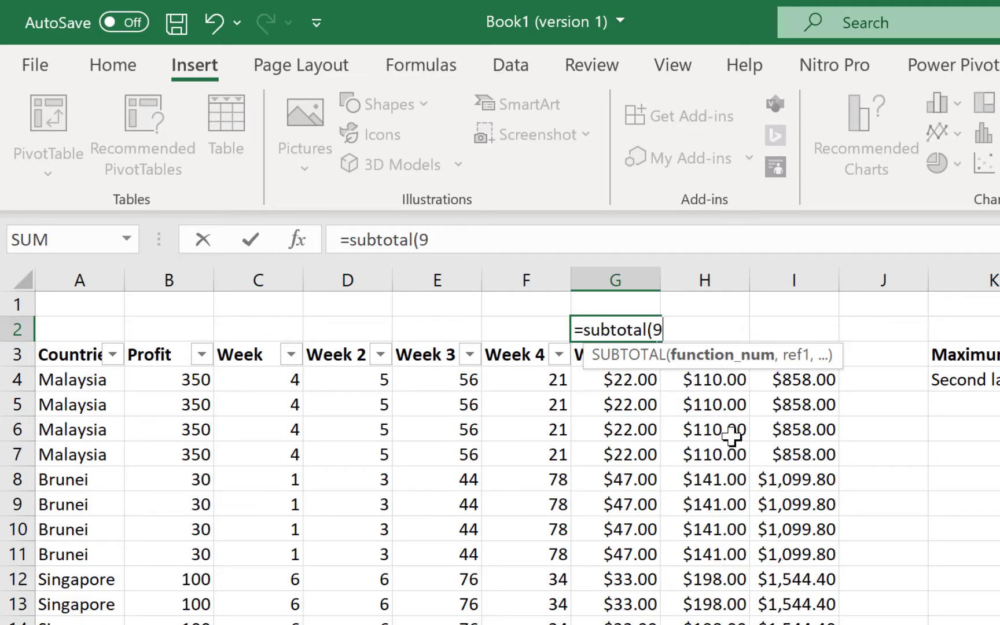
{"action": "type", "text": ","}
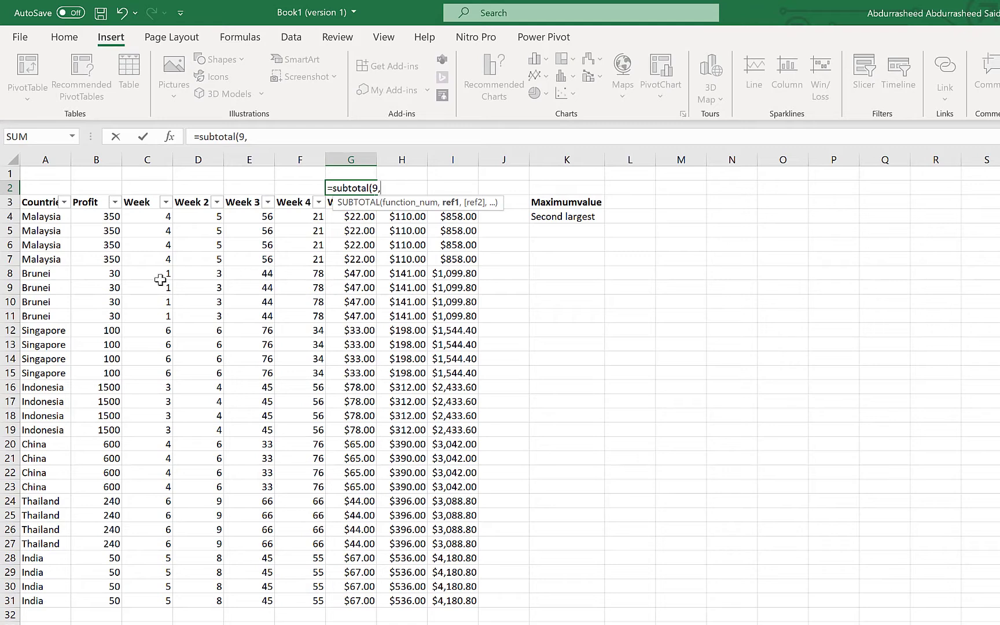
{"action": "left_click_drag", "start_coordinate": [96, 219], "coordinate": [83, 599]}
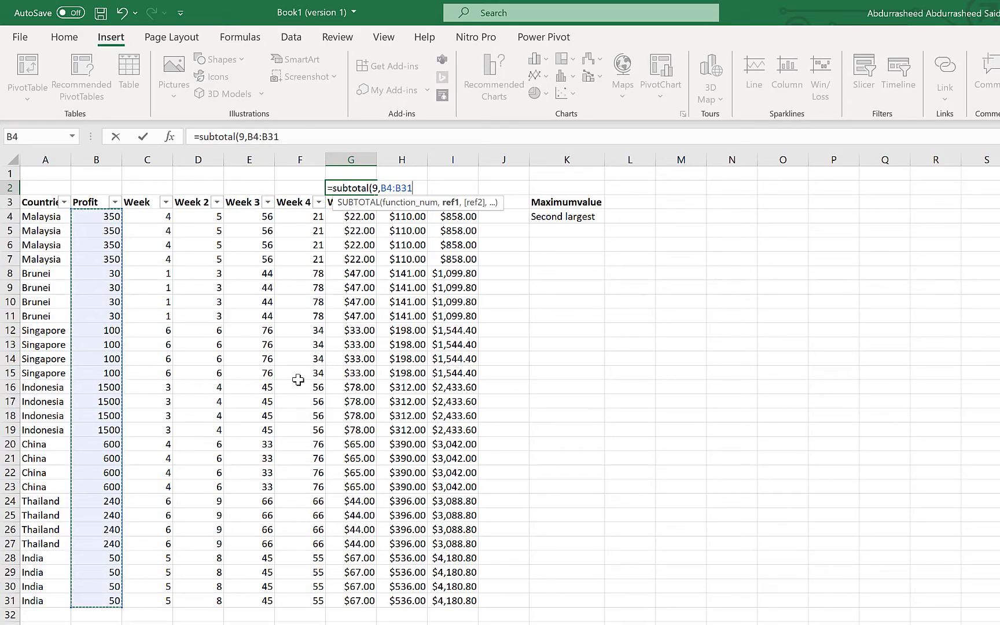
{"action": "key", "text": "Return"}
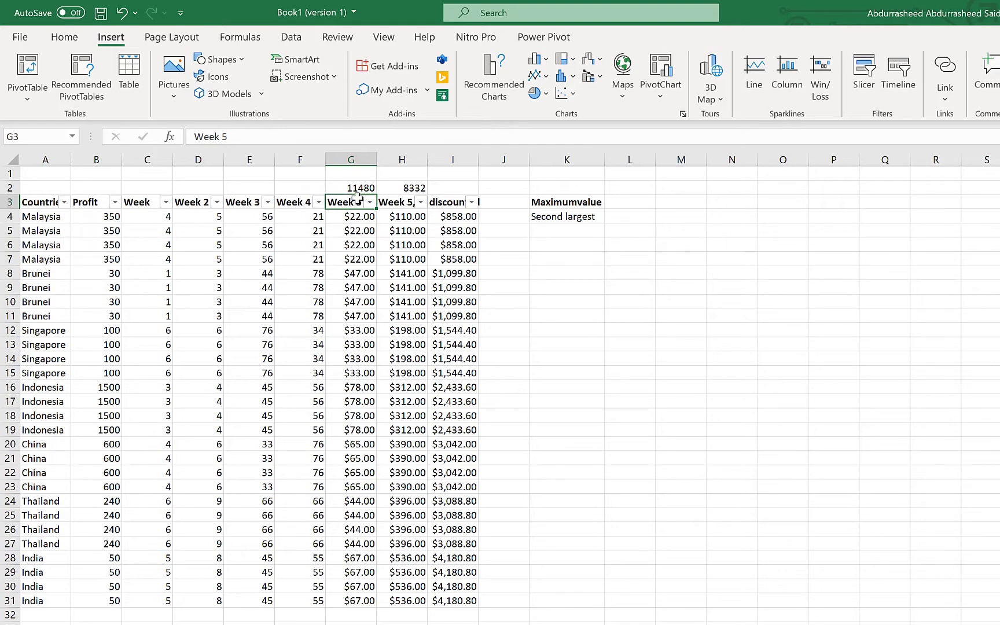
Filter the Countries column to show only the Indonesia rows.
{"action": "left_click", "coordinate": [63, 201]}
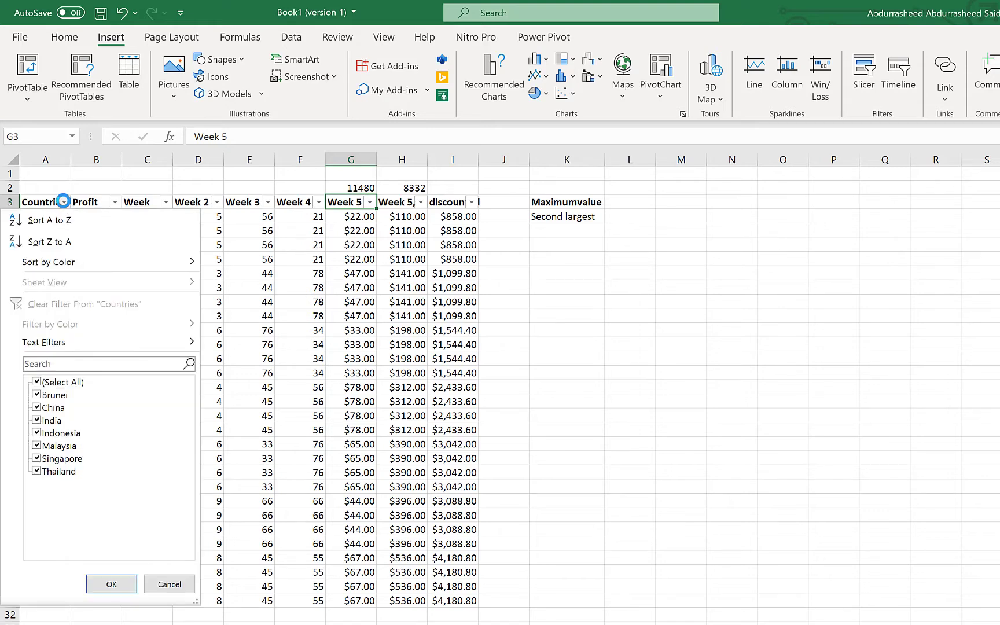
{"action": "left_click", "coordinate": [36, 383]}
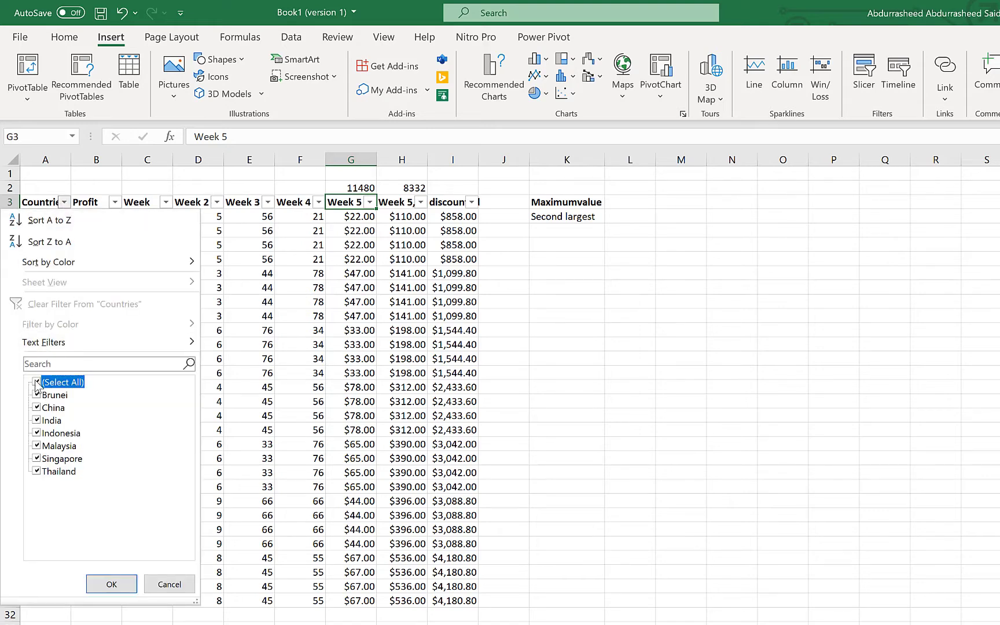
{"action": "left_click", "coordinate": [36, 434]}
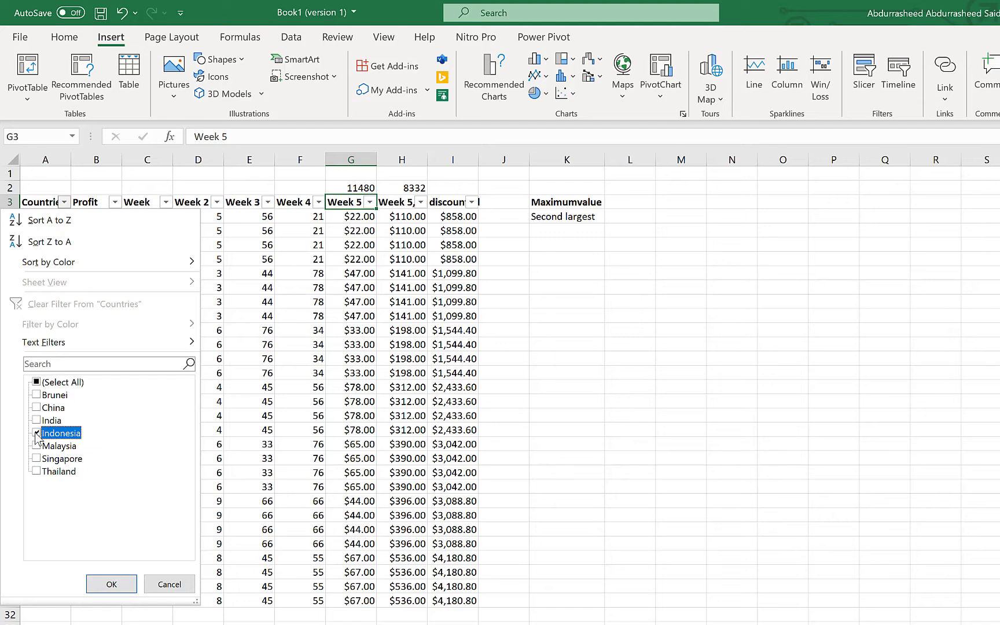
{"action": "left_click", "coordinate": [112, 584]}
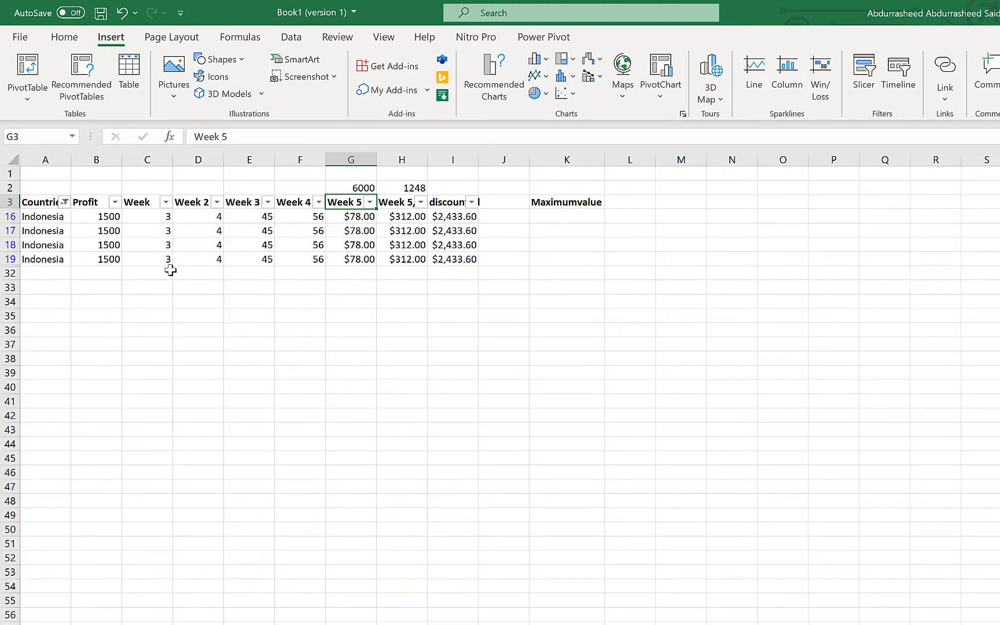
Change the Countries filter to show only the India rows.
{"action": "left_click", "coordinate": [64, 202]}
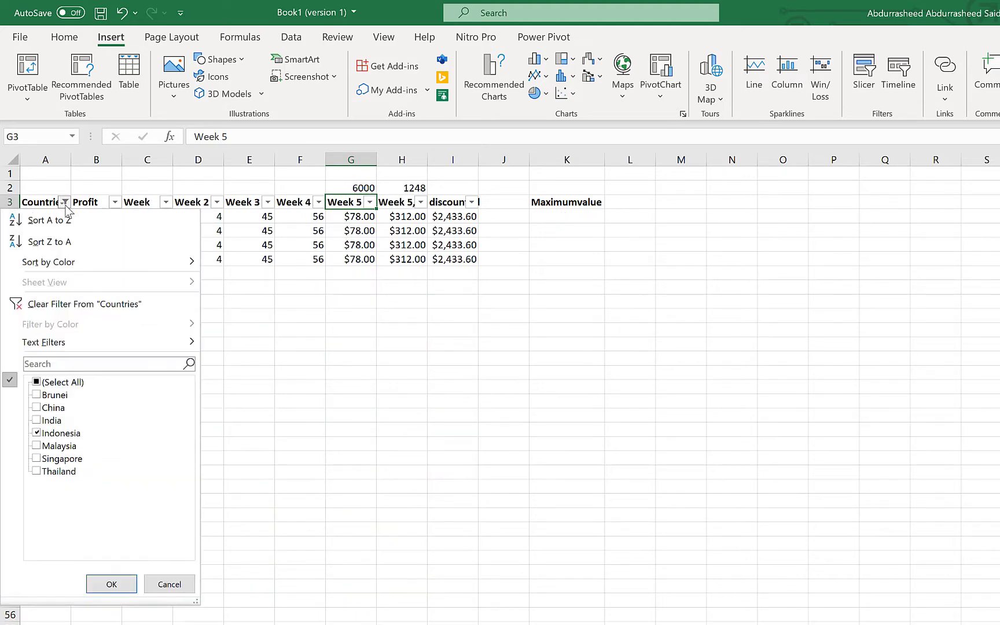
{"action": "left_click", "coordinate": [37, 433]}
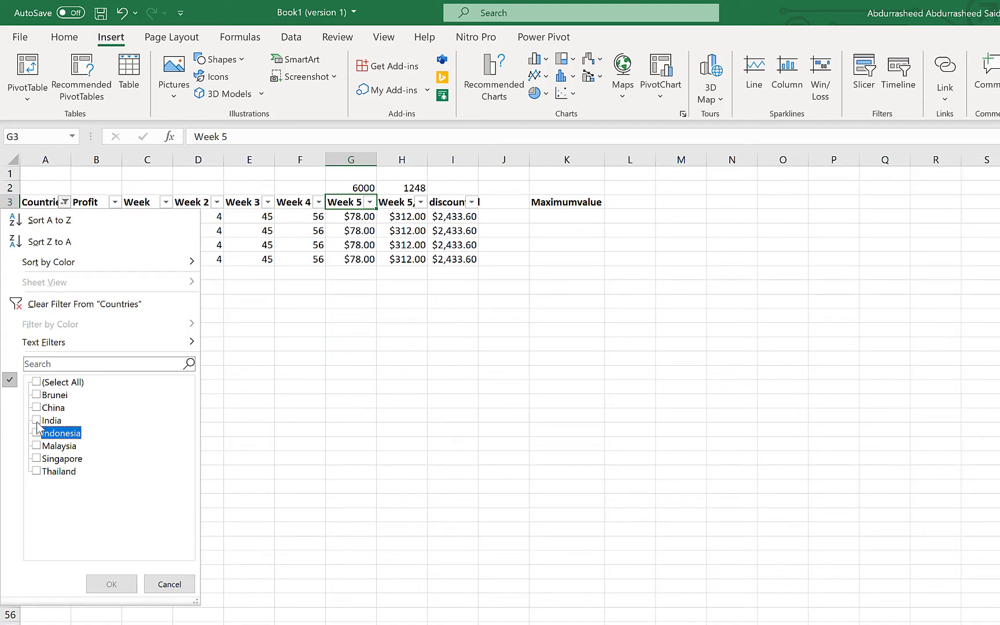
{"action": "left_click", "coordinate": [37, 434]}
{"action": "left_click", "coordinate": [120, 585]}
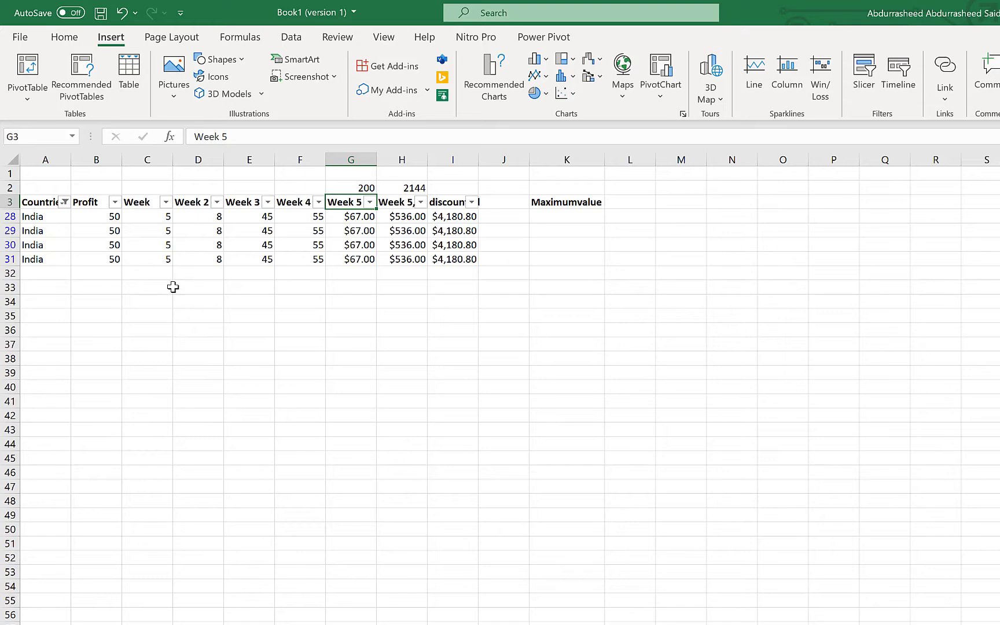
Add Indonesia, Malaysia and China to the countries included in the Countries filter.
{"action": "left_click", "coordinate": [64, 202]}
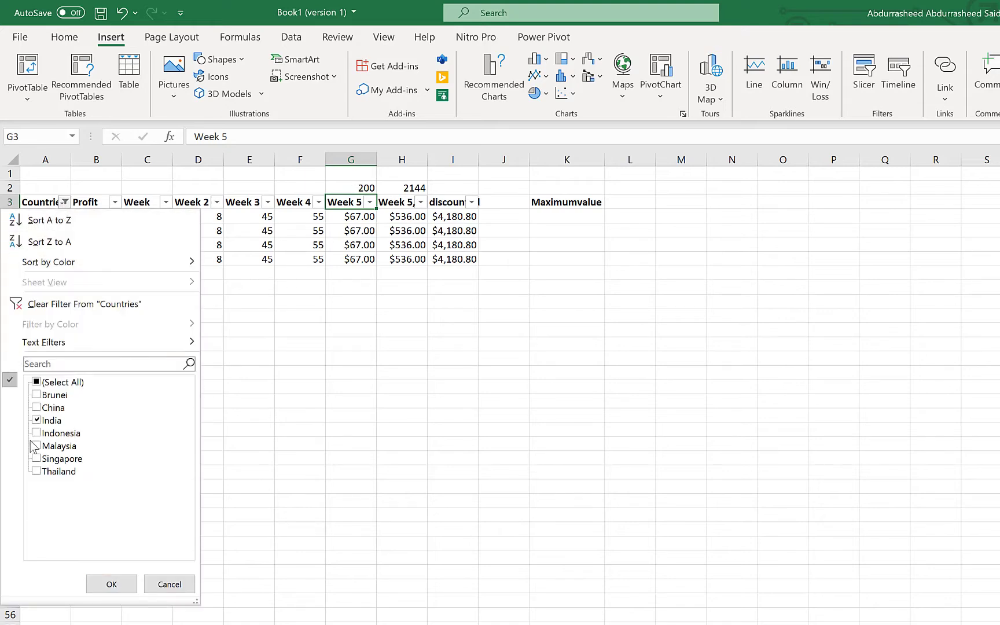
{"action": "left_click", "coordinate": [36, 435]}
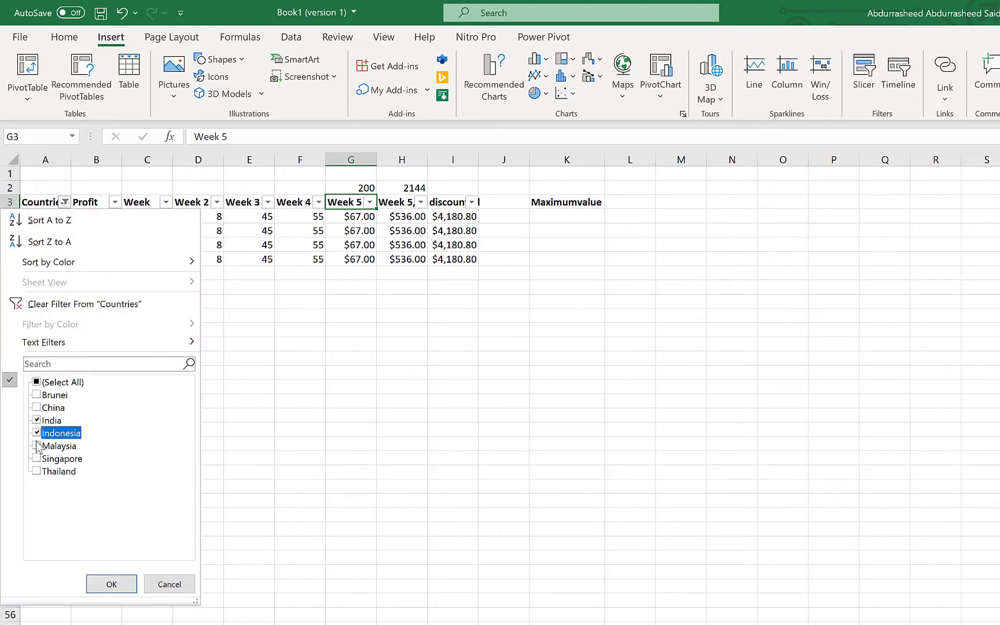
{"action": "left_click", "coordinate": [36, 408]}
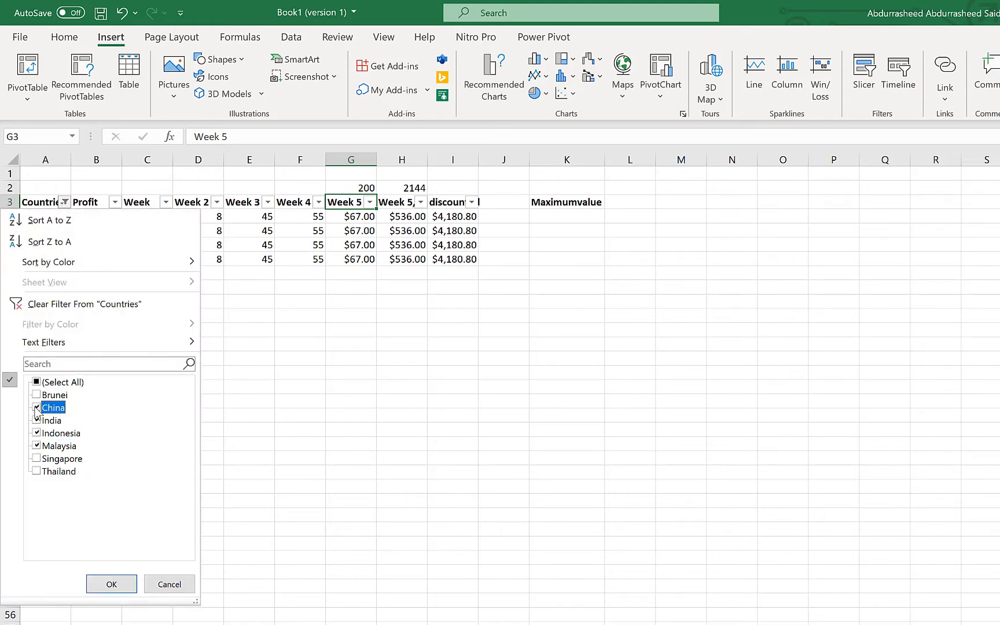
{"action": "left_click", "coordinate": [111, 584]}
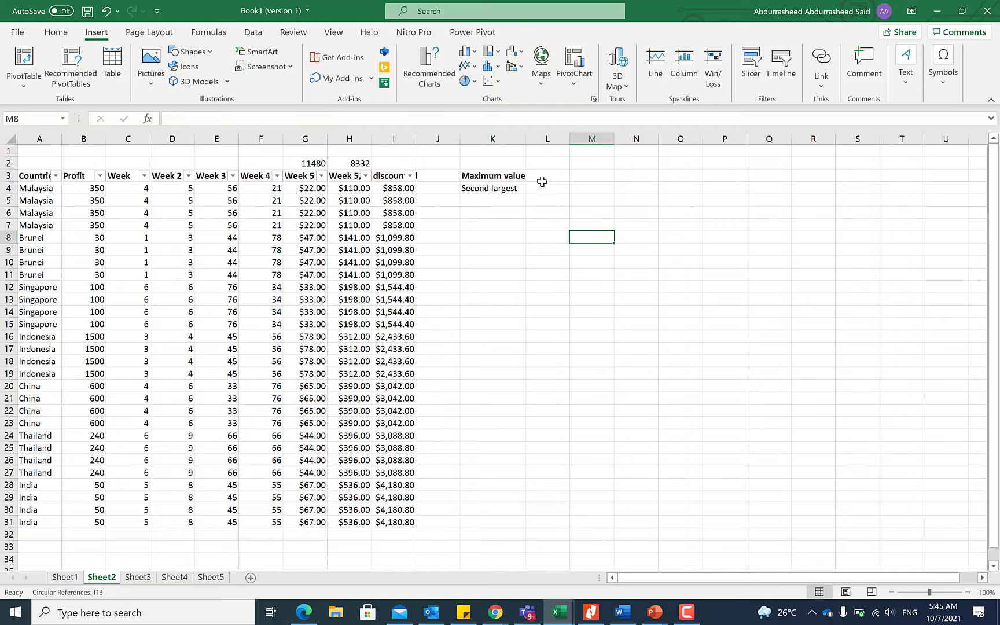
Enter a MAX formula over the Profit values B4:B31 in L3, beside the Maximum value label.
{"action": "left_click", "coordinate": [541, 179]}
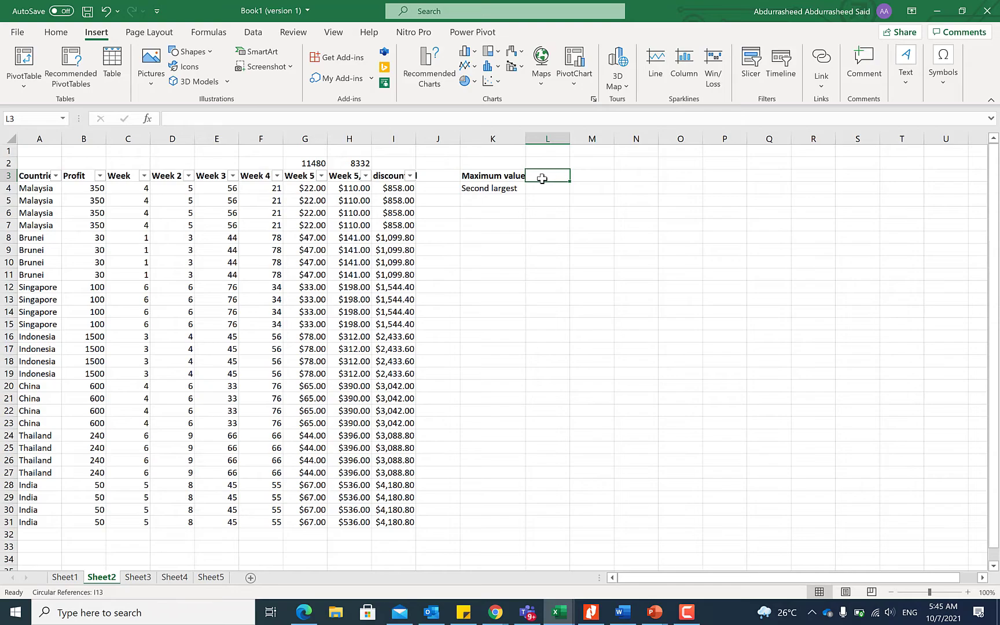
{"action": "type", "text": "="}
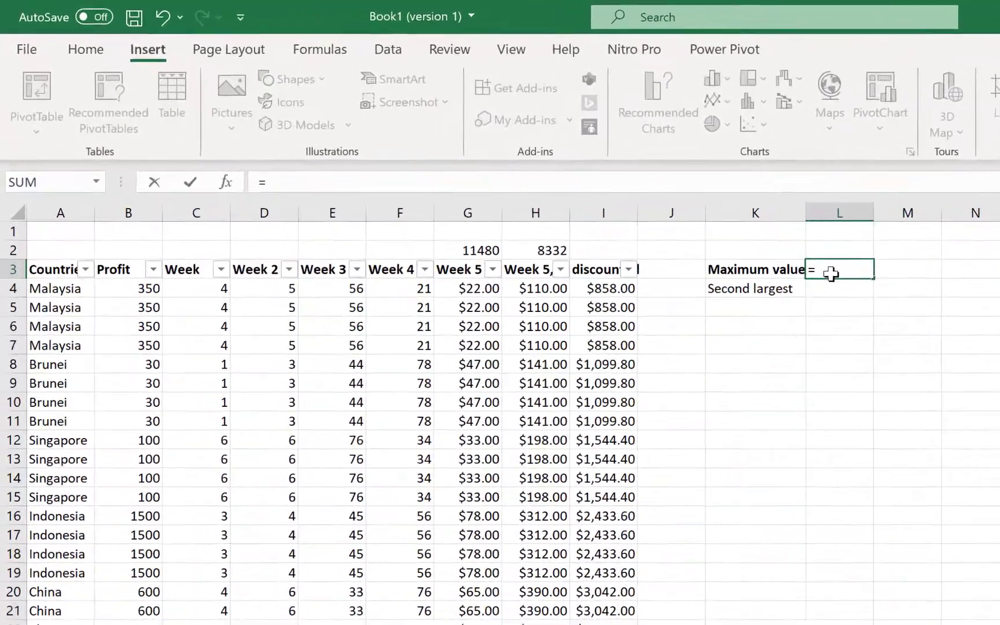
{"action": "type", "text": "max("}
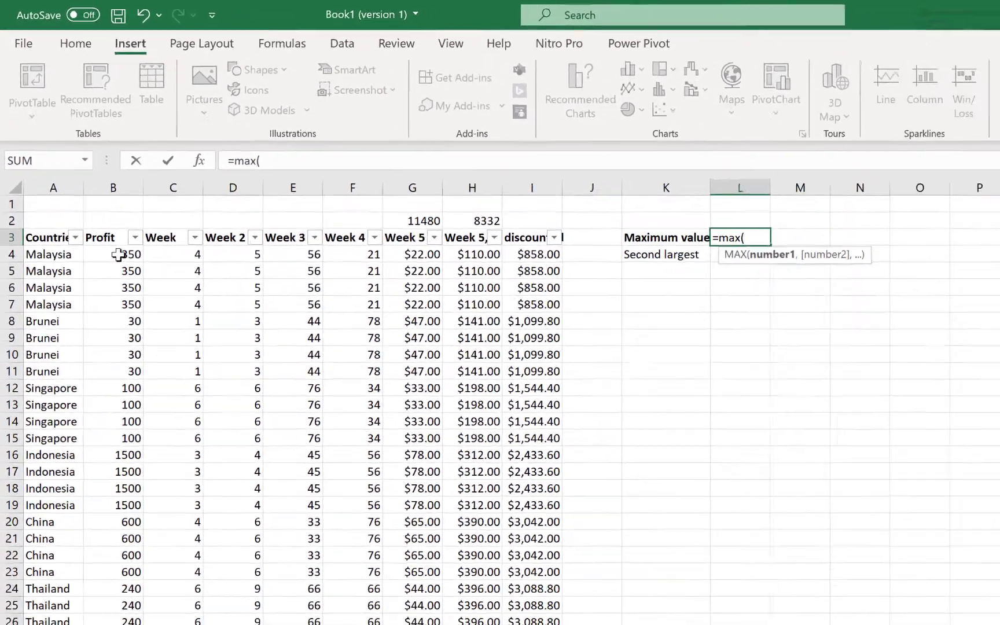
{"action": "left_click_drag", "start_coordinate": [137, 297], "coordinate": [95, 602]}
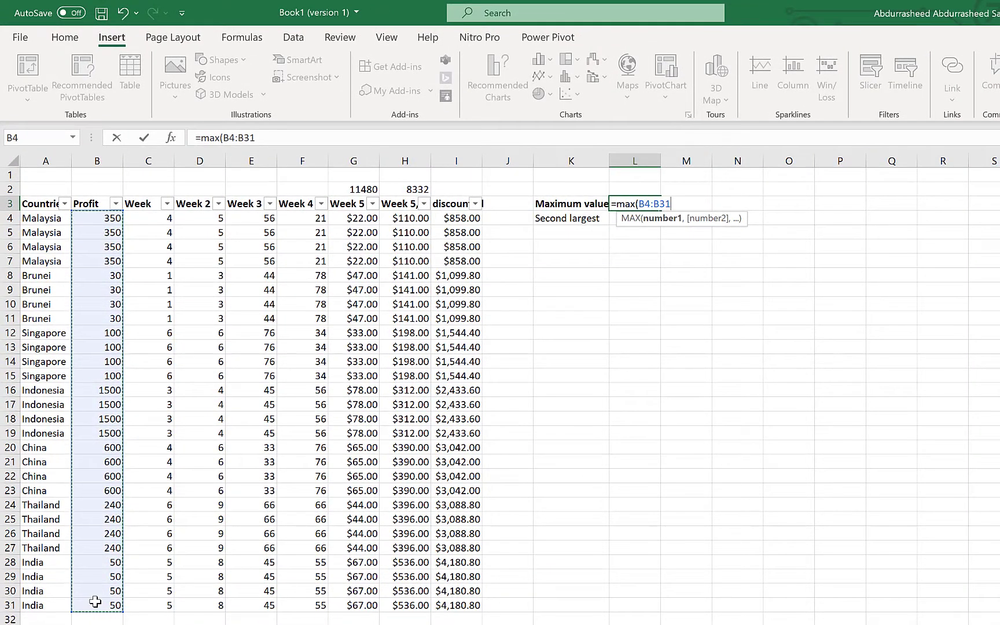
{"action": "type", "text": ")"}
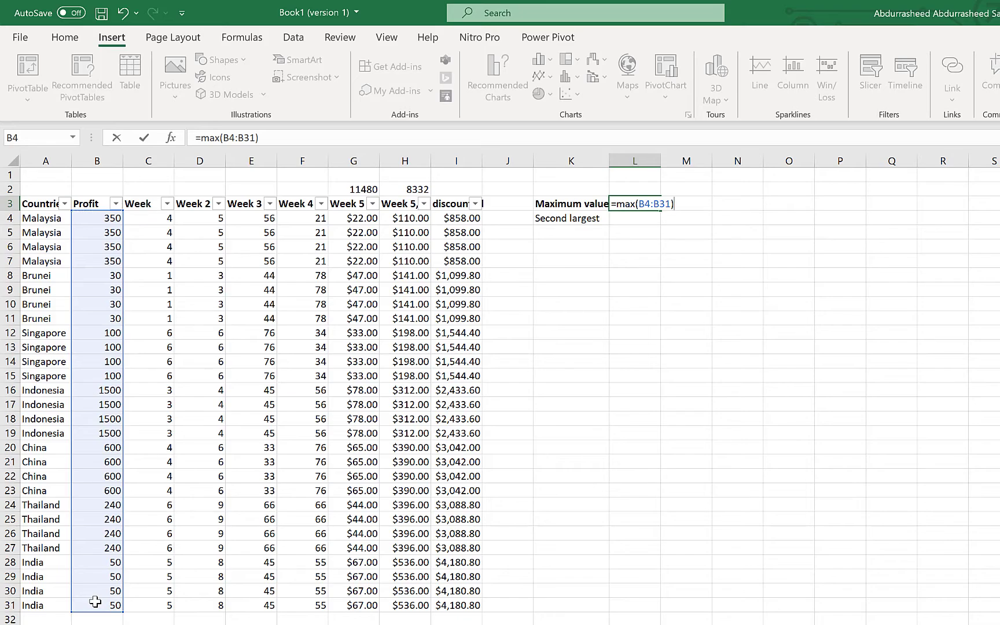
{"action": "key", "text": "Return"}
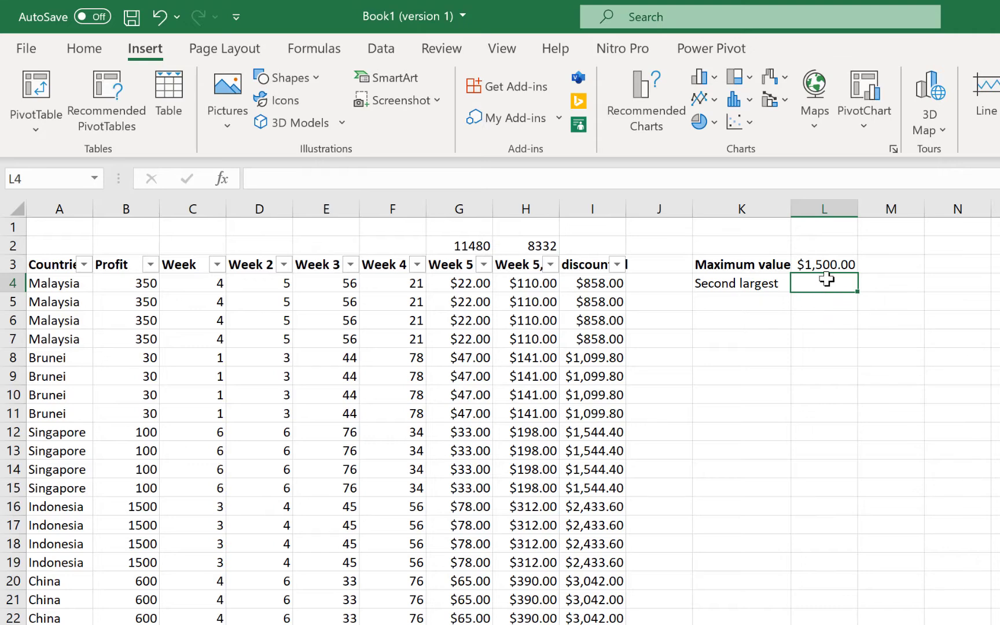
Enter a LARGE formula over B4:B31 with k set to 2 in L4, beside the Second largest label.
{"action": "type", "text": "="}
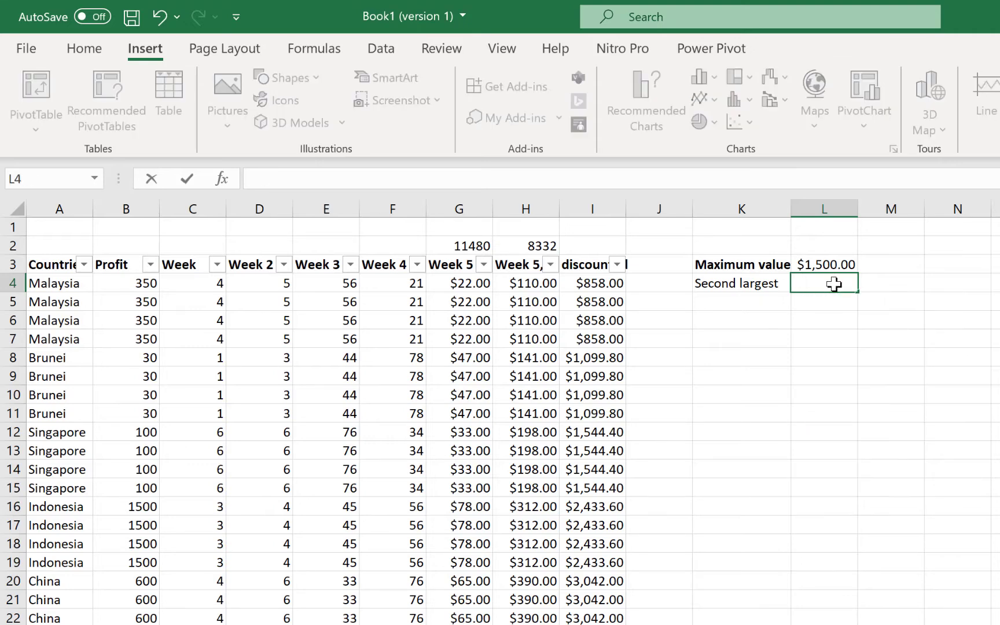
{"action": "type", "text": "large"}
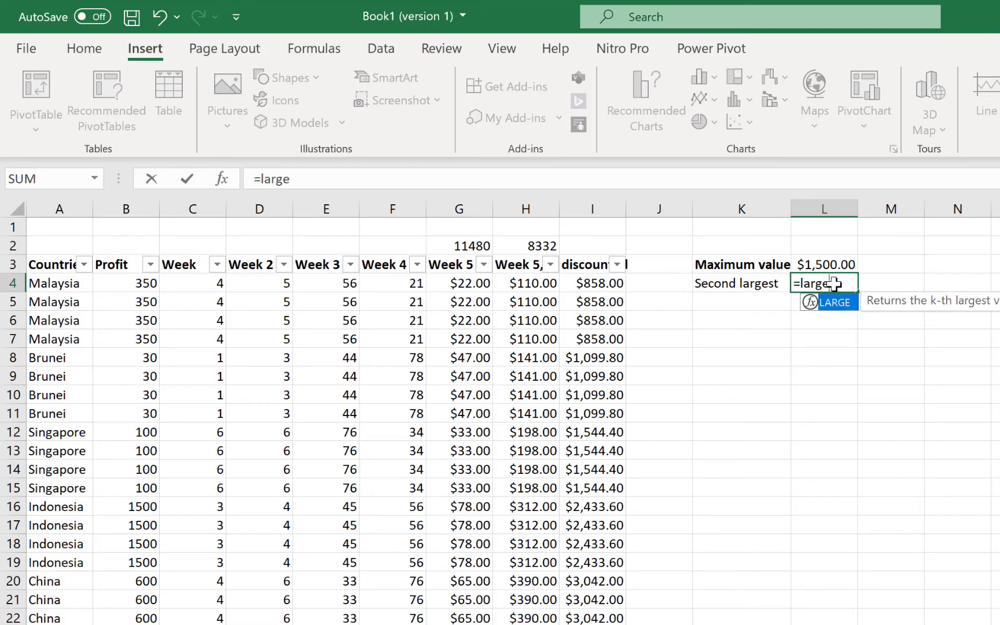
{"action": "type", "text": "("}
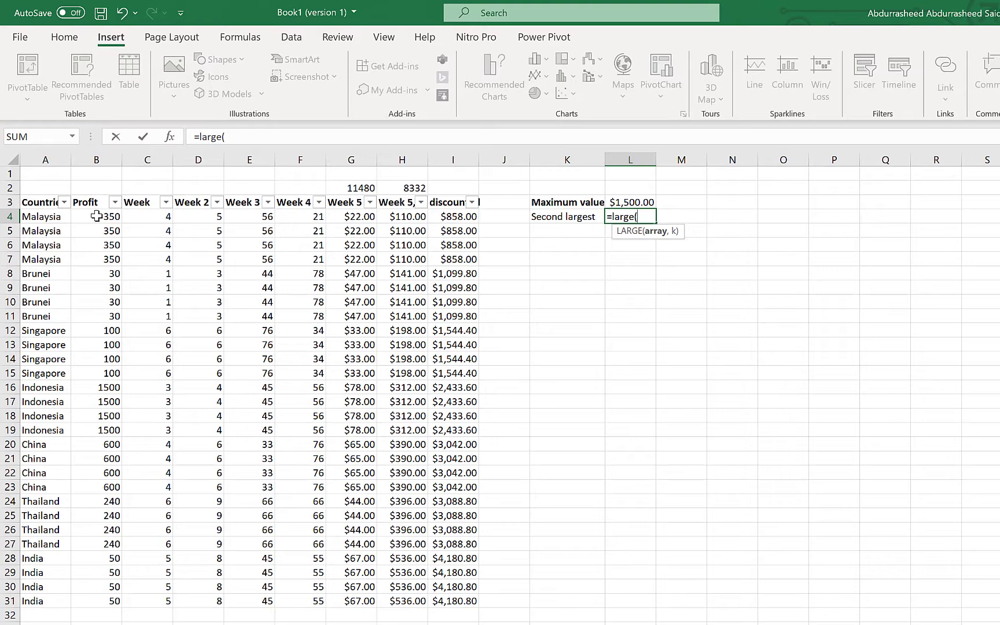
{"action": "left_click_drag", "start_coordinate": [133, 281], "coordinate": [170, 507]}
{"action": "left_click_drag", "start_coordinate": [130, 388], "coordinate": [102, 600]}
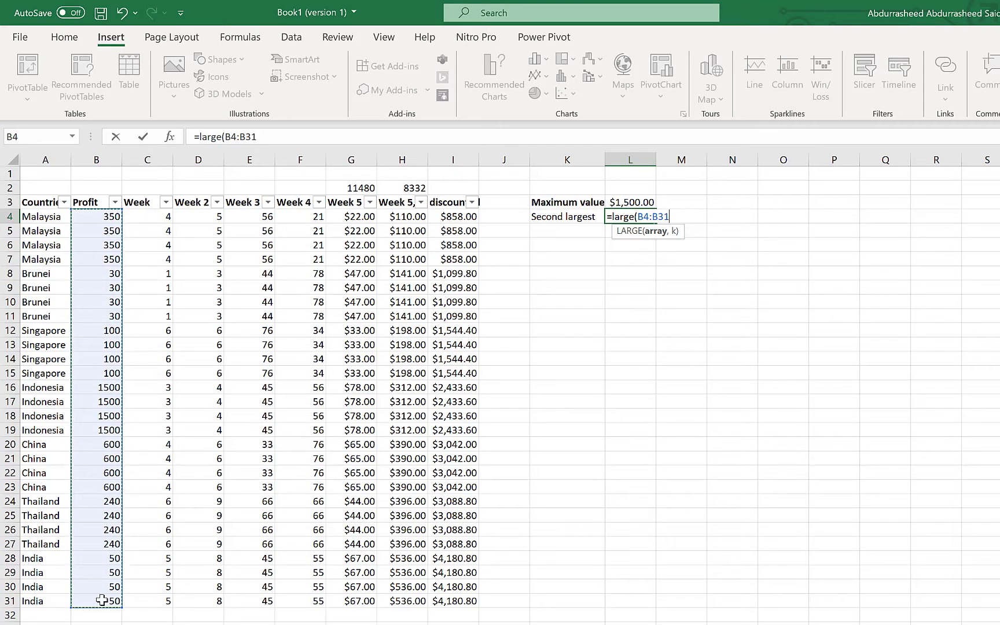
{"action": "type", "text": ",2"}
{"action": "type", "text": ")"}
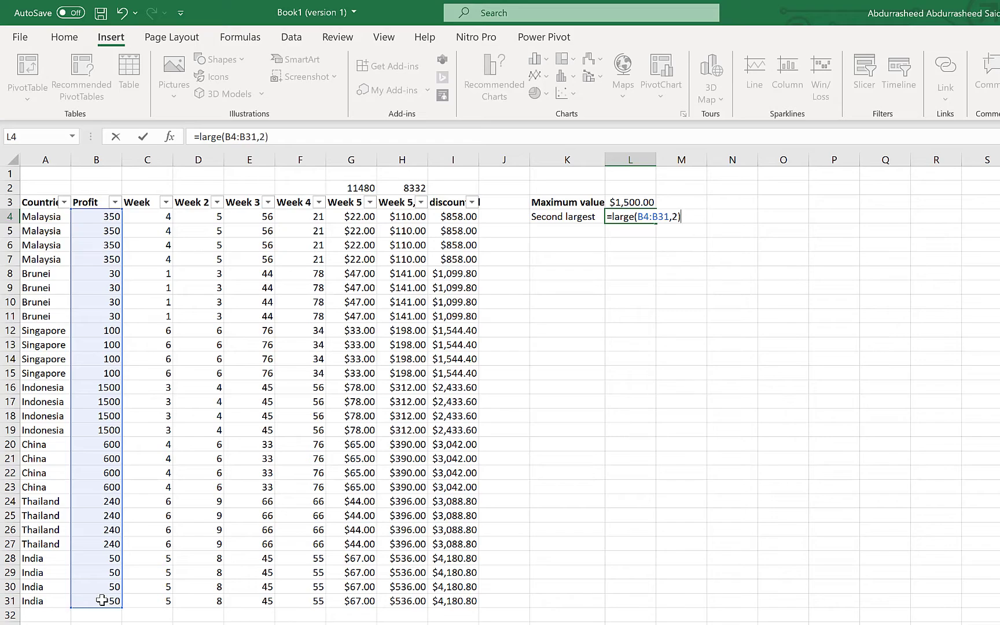
{"action": "key", "text": "Return"}
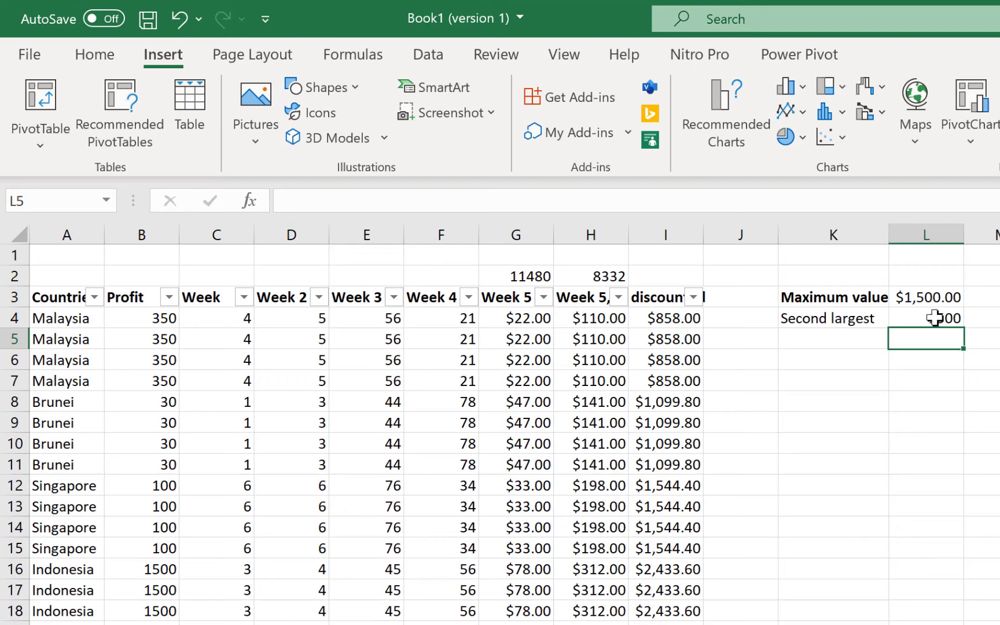
Enter the label "second smallest" in K5, below Second largest.
{"action": "left_click", "coordinate": [818, 335]}
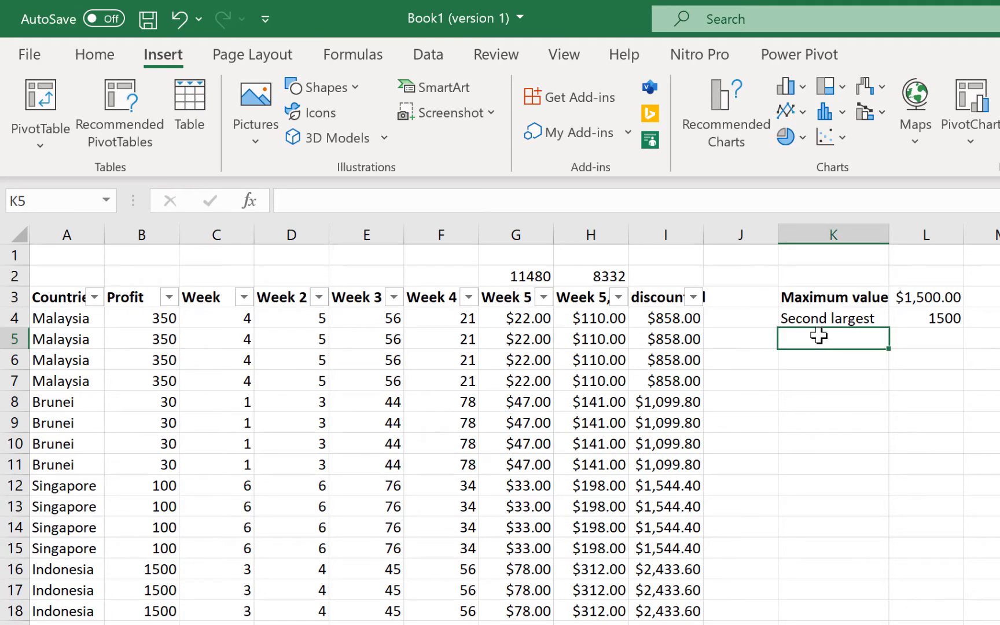
{"action": "type", "text": "second"}
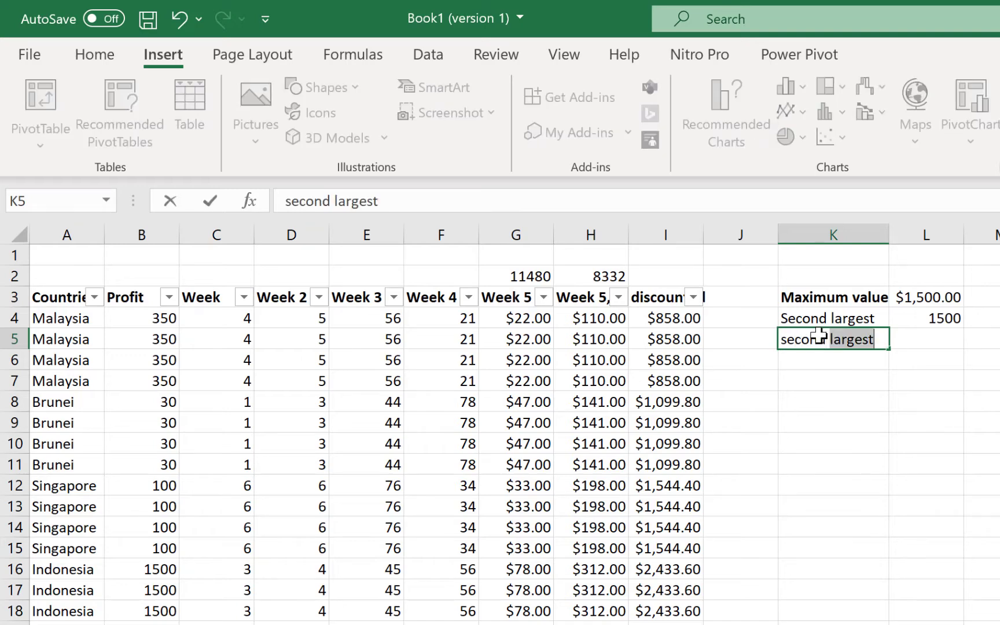
{"action": "type", "text": " smallest"}
{"action": "key", "text": "Tab"}
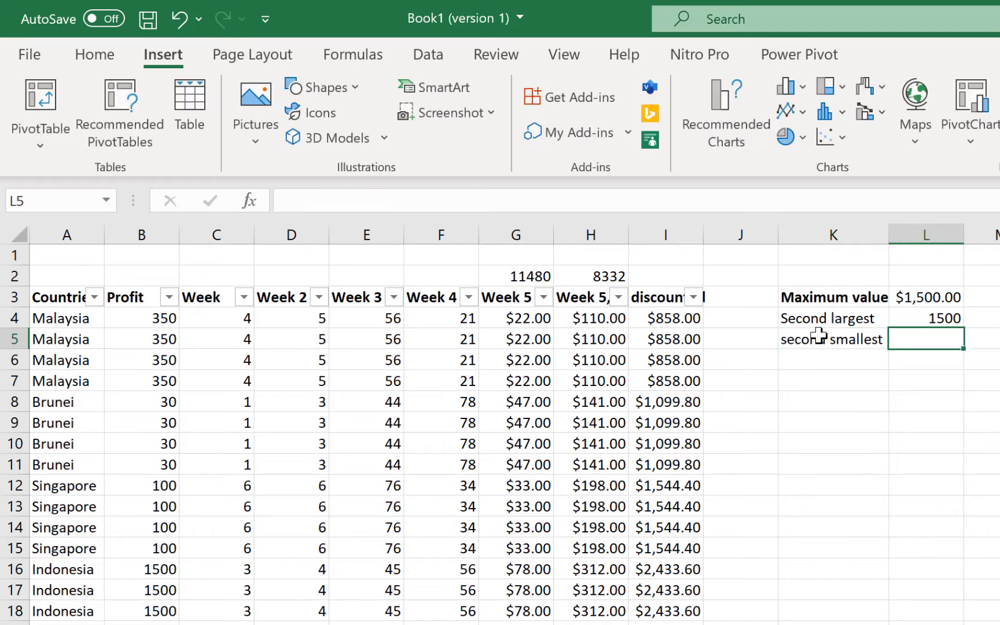
Enter a SMALL formula over the Profit values B4:B31 with k set to 2 in L5.
{"action": "type", "text": "="}
{"action": "key", "text": "BackSpace"}
{"action": "type", "text": "="}
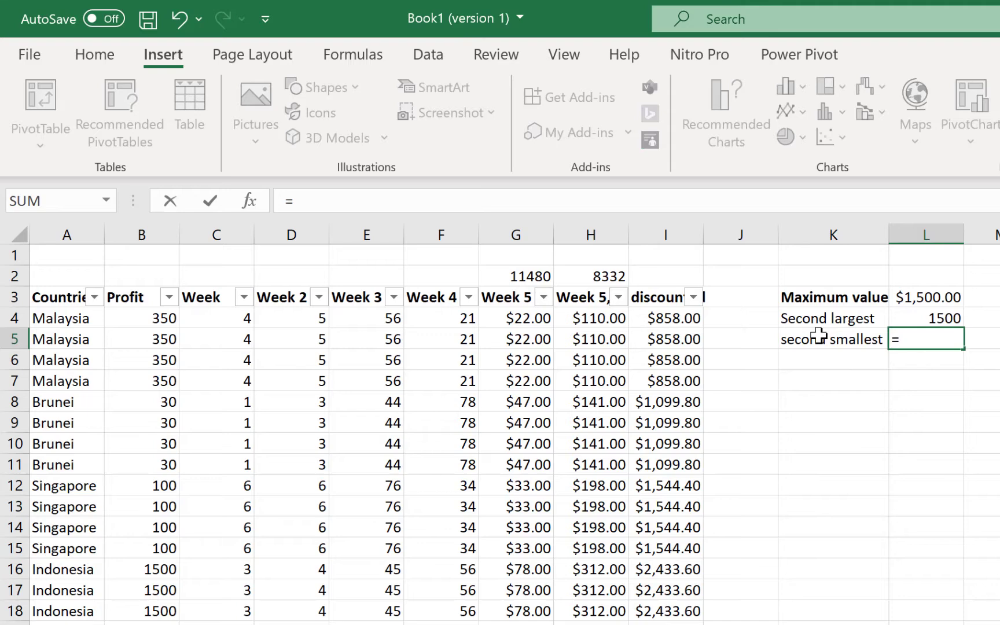
{"action": "type", "text": "small("}
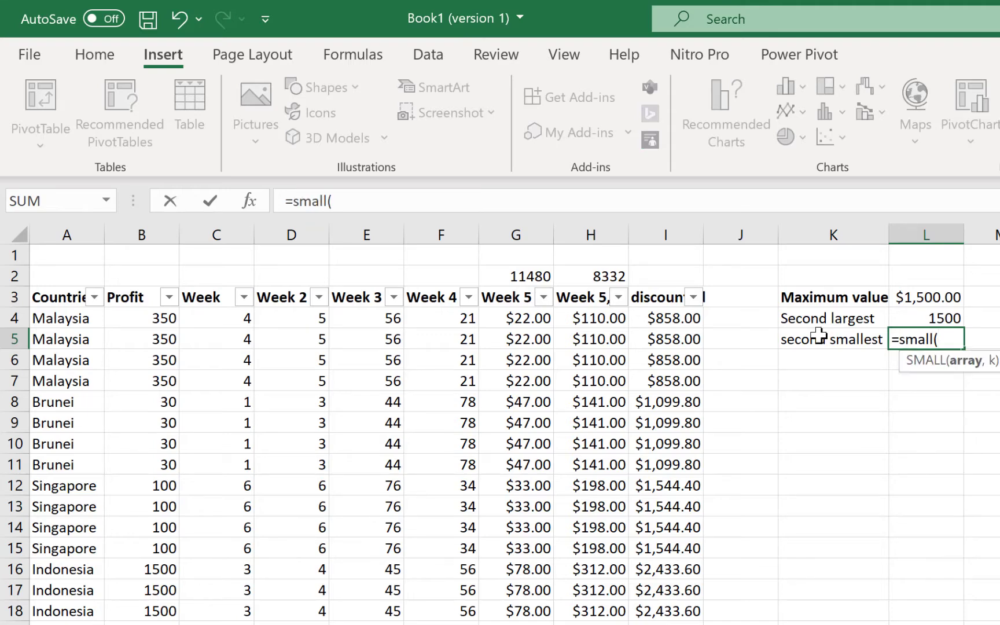
{"action": "left_click_drag", "start_coordinate": [155, 311], "coordinate": [109, 594]}
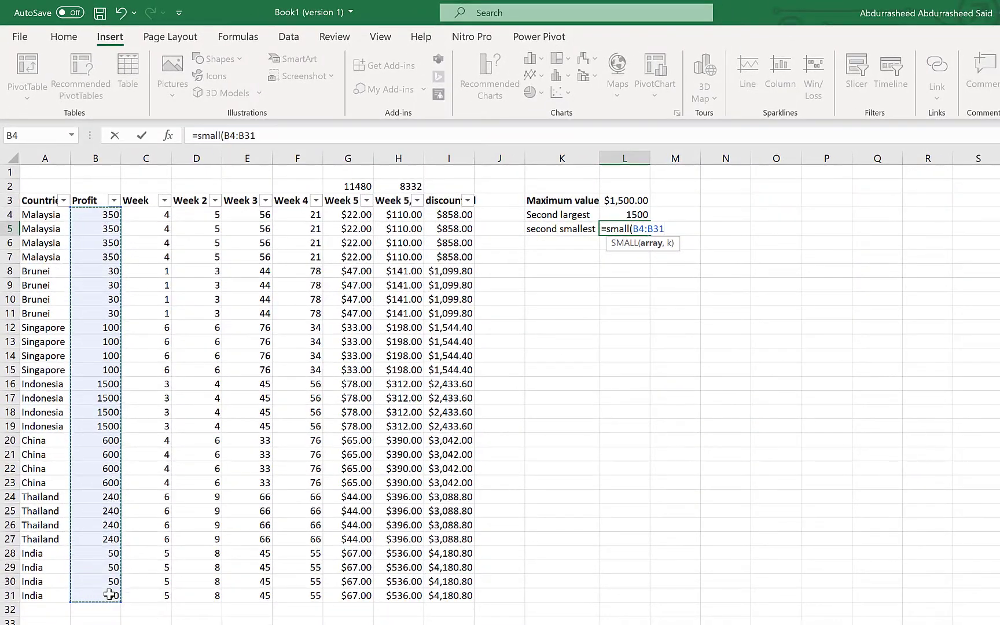
{"action": "type", "text": ","}
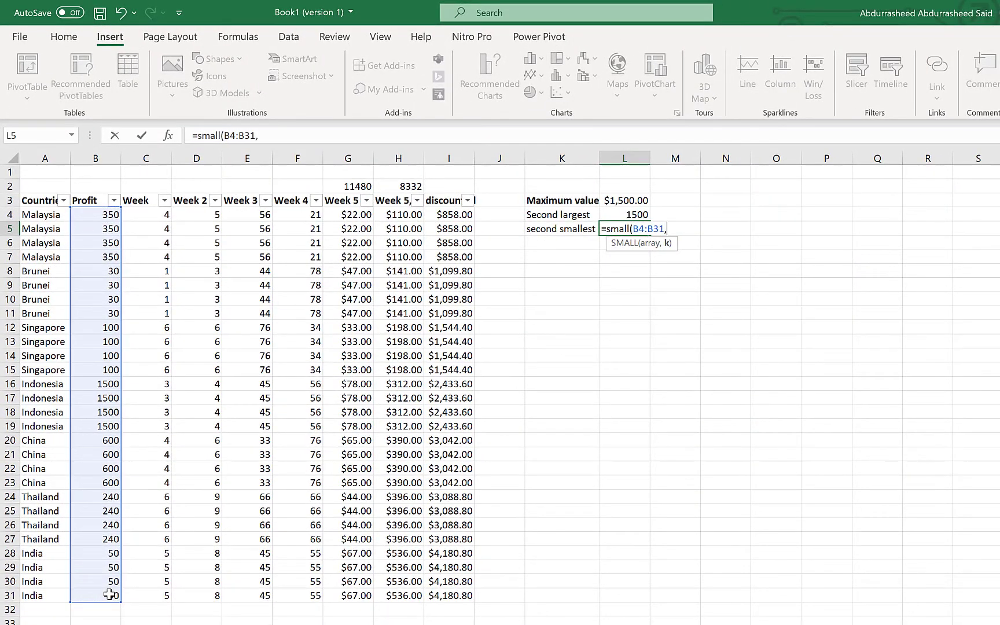
{"action": "type", "text": "2)"}
{"action": "key", "text": "Return"}
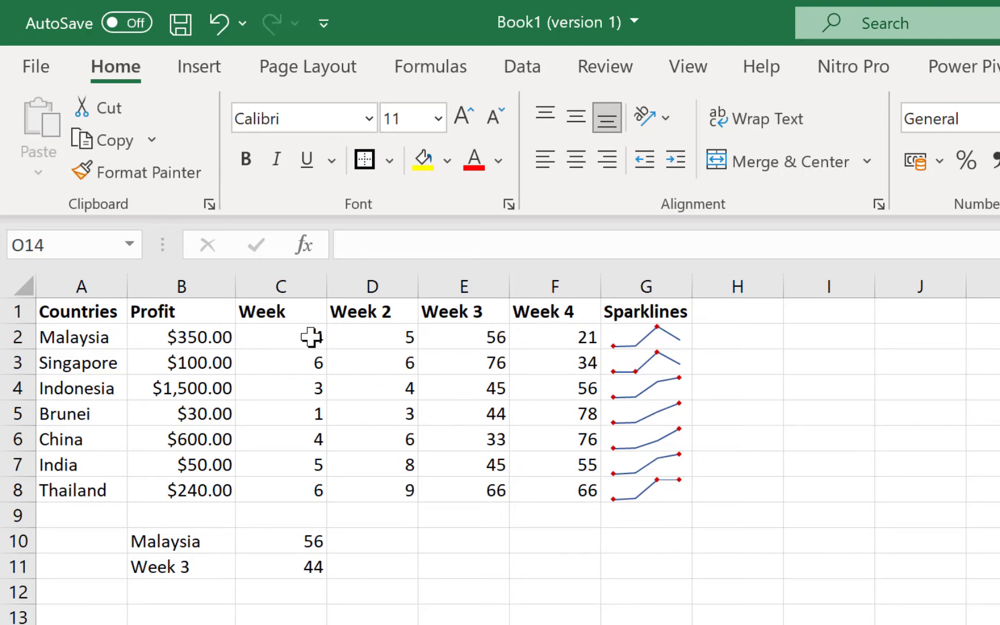
Create line sparklines from the weekly data in C2:F8 and place them in H2:H8.
{"action": "left_click_drag", "start_coordinate": [311, 337], "coordinate": [558, 492]}
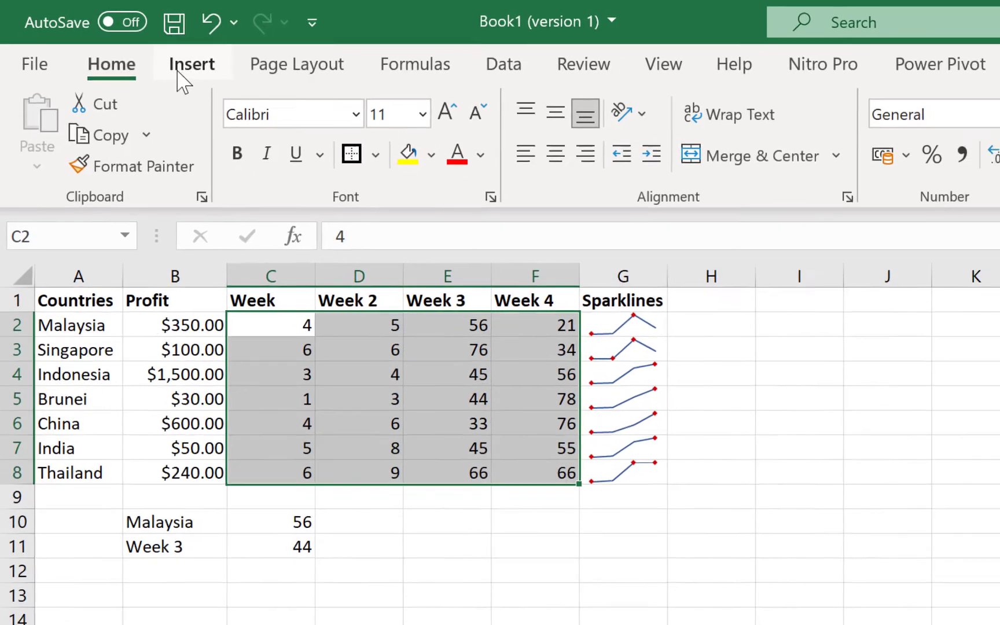
{"action": "left_click", "coordinate": [188, 72]}
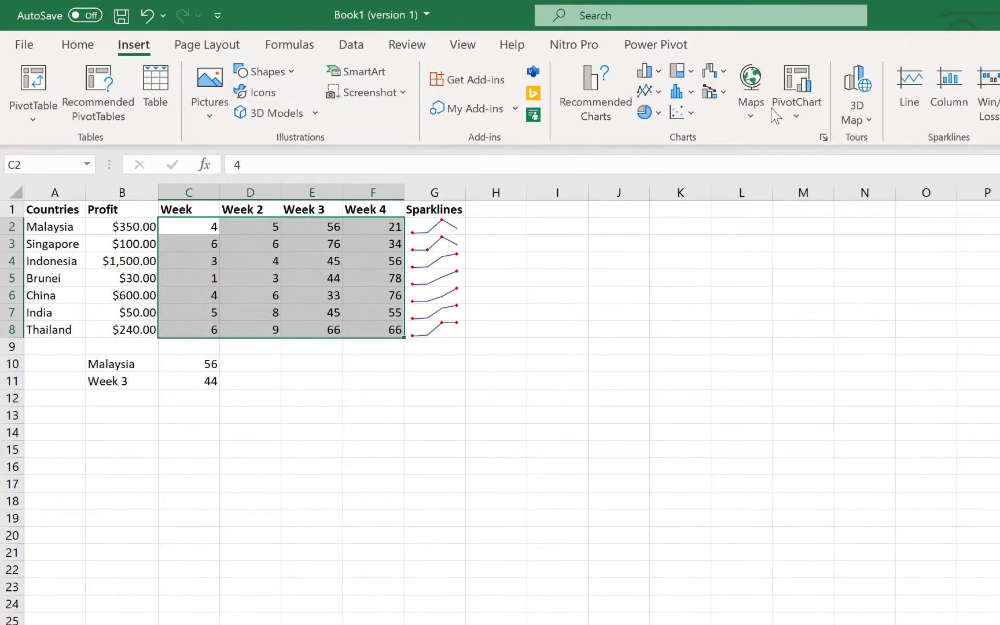
{"action": "left_click", "coordinate": [916, 81]}
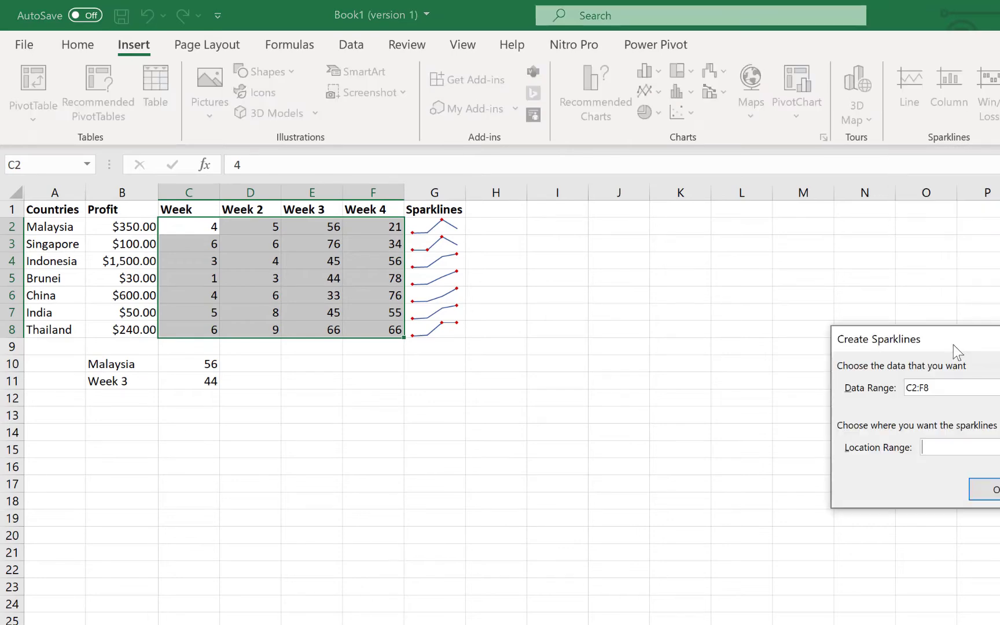
{"action": "left_click_drag", "start_coordinate": [953, 347], "coordinate": [658, 372]}
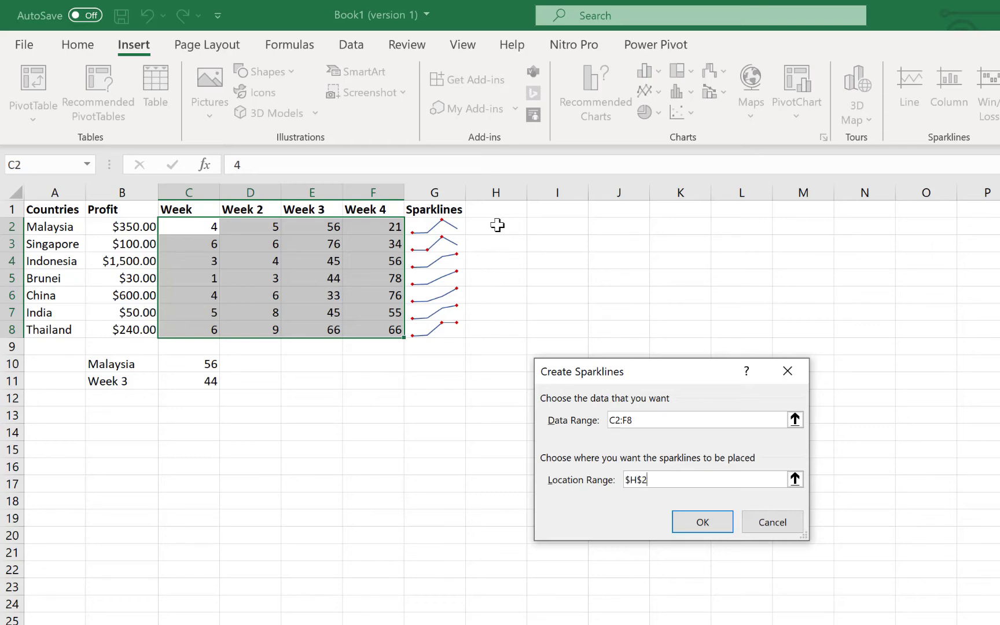
{"action": "left_click_drag", "start_coordinate": [497, 225], "coordinate": [502, 331]}
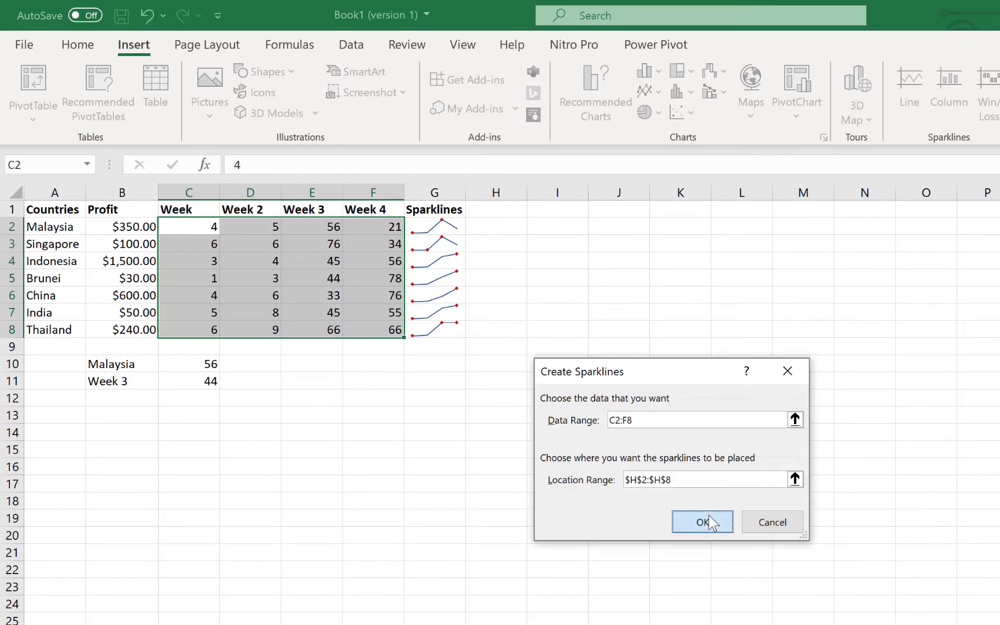
{"action": "left_click", "coordinate": [704, 521]}
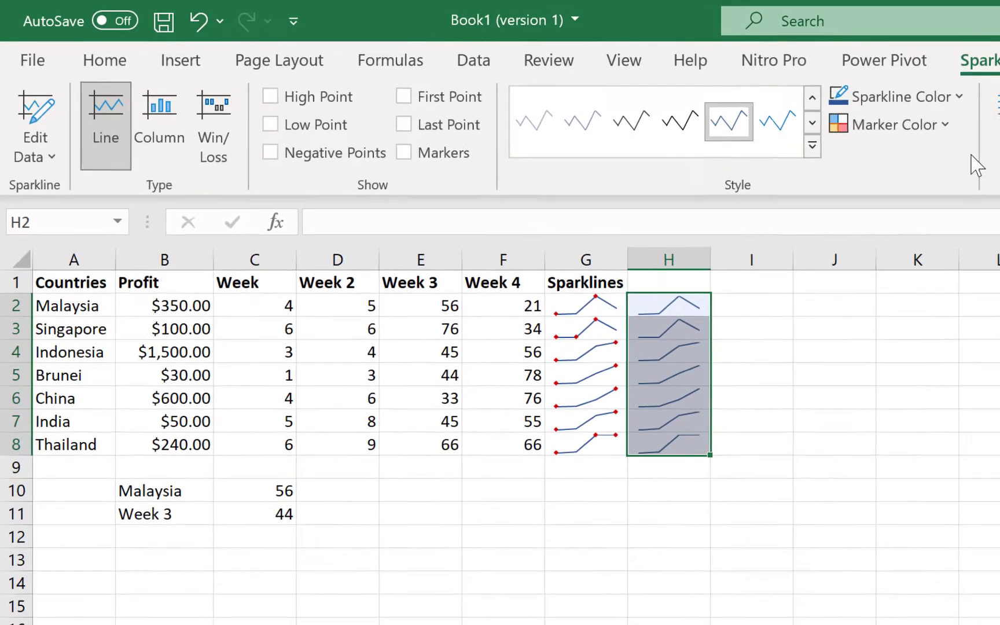
Recolor the new sparklines in H2:H8 dark orange and give them a heavier line weight.
{"action": "left_click", "coordinate": [960, 97]}
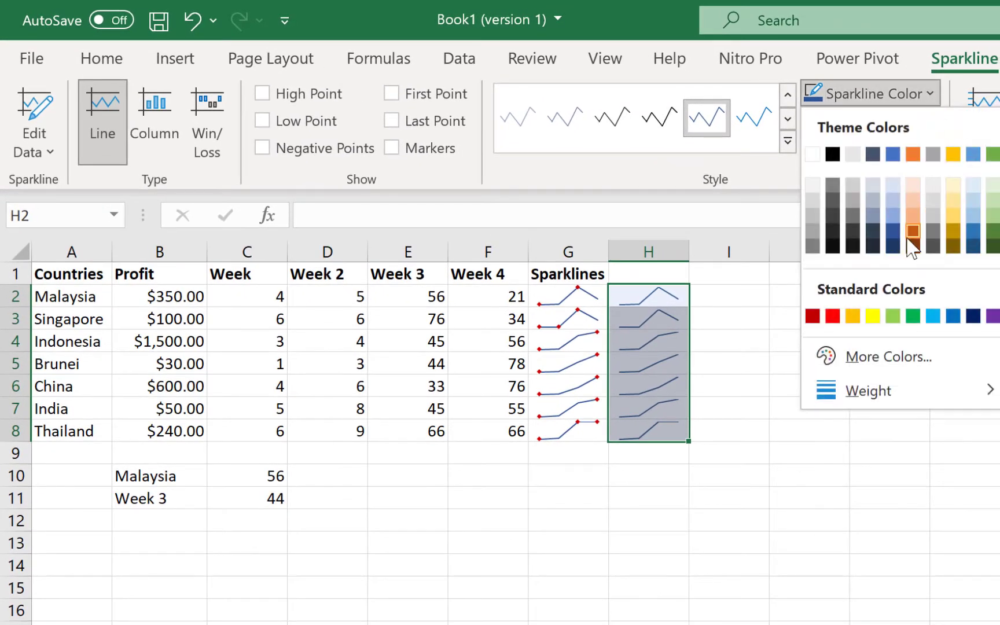
{"action": "left_click", "coordinate": [913, 235]}
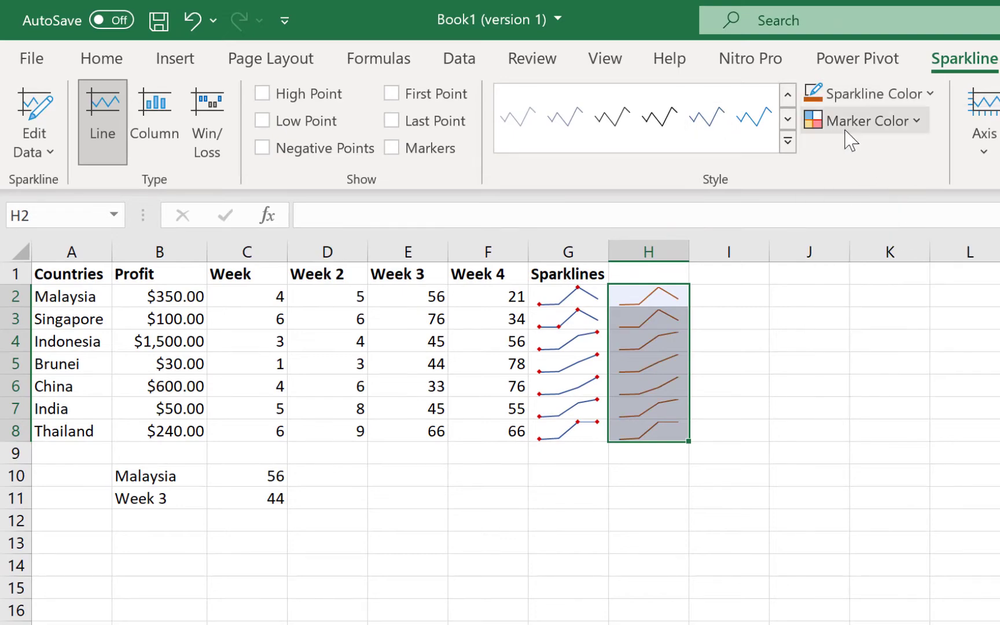
{"action": "left_click", "coordinate": [930, 93]}
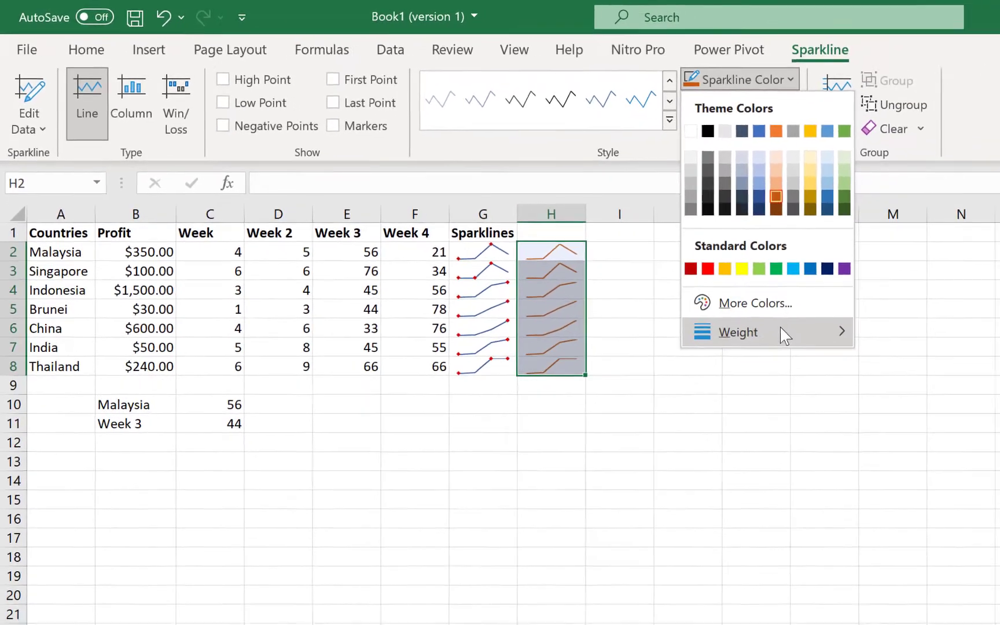
{"action": "mouse_move", "coordinate": [845, 332]}
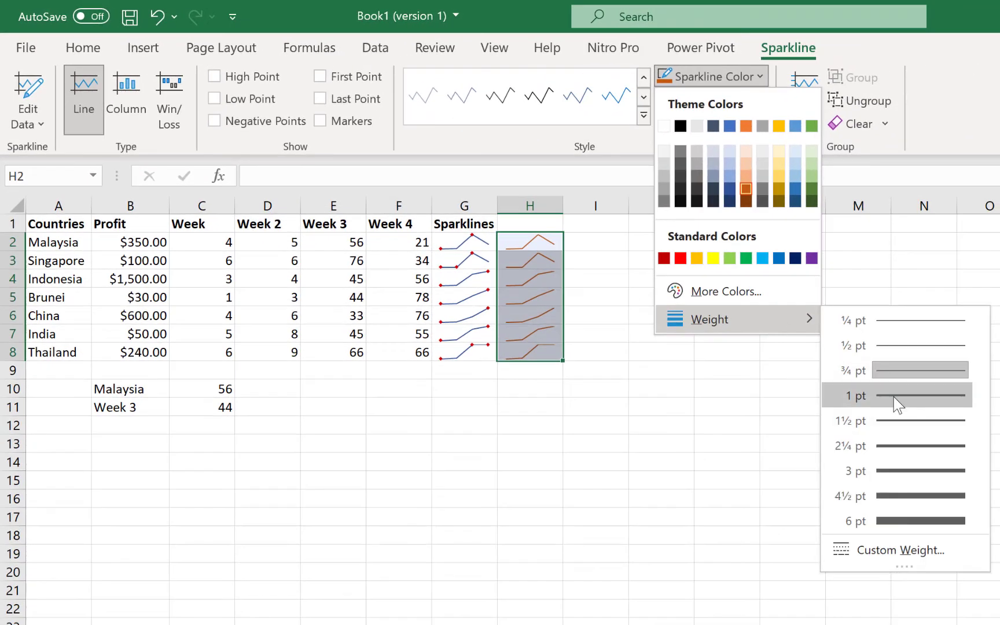
{"action": "left_click", "coordinate": [921, 413]}
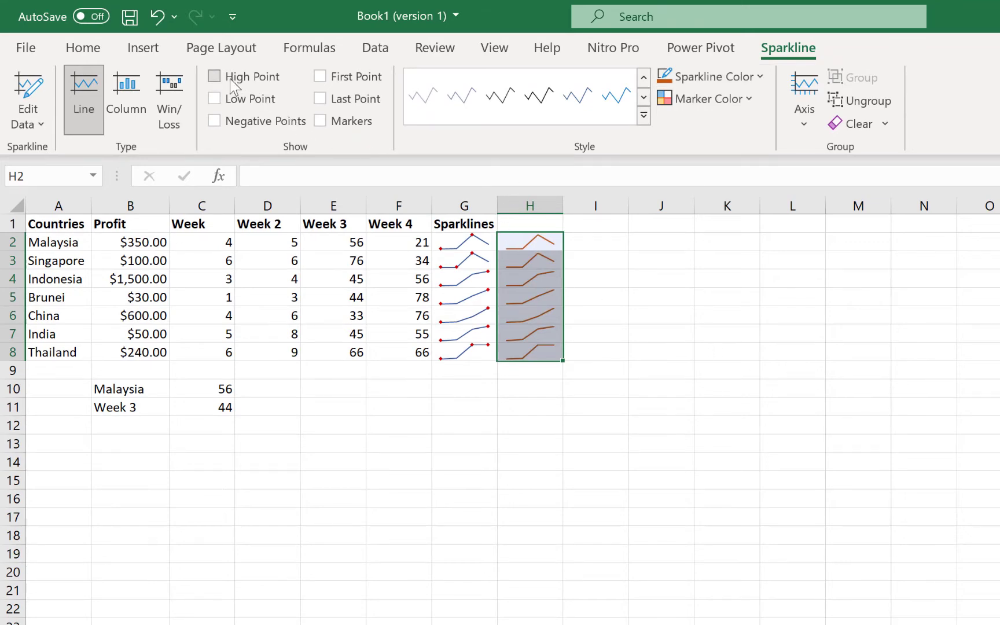
Mark the high and low points on the sparklines in H2:H8 and deselect them.
{"action": "left_click", "coordinate": [214, 77]}
{"action": "left_click", "coordinate": [213, 99]}
{"action": "left_click", "coordinate": [655, 467]}
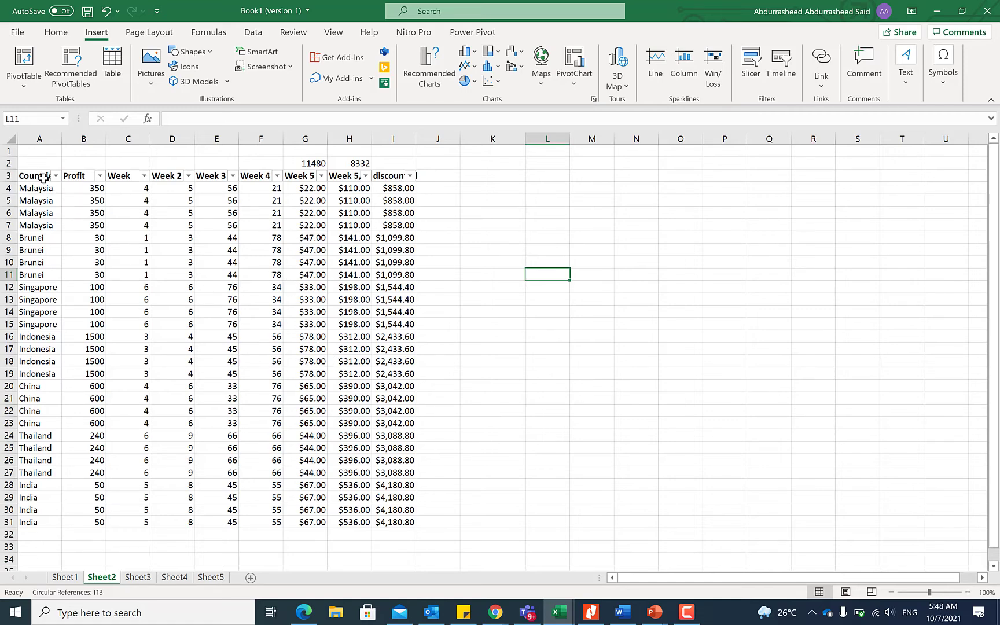
Convert the country data in A3:I31 on Sheet2 into a table with headers.
{"action": "left_click_drag", "start_coordinate": [46, 177], "coordinate": [408, 520]}
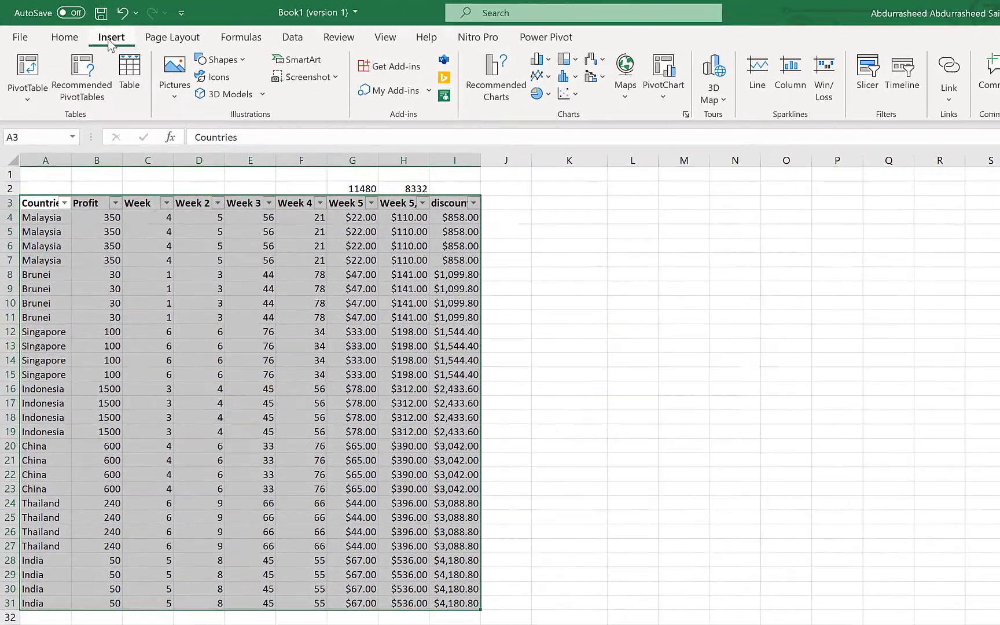
{"action": "left_click", "coordinate": [132, 75]}
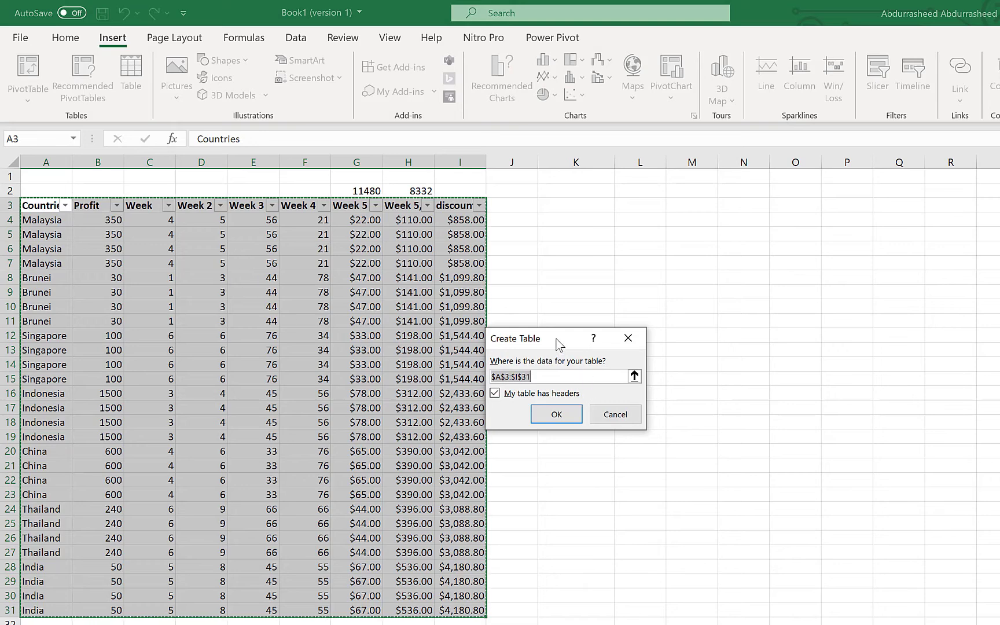
{"action": "left_click_drag", "start_coordinate": [559, 345], "coordinate": [635, 294]}
{"action": "left_click", "coordinate": [629, 365]}
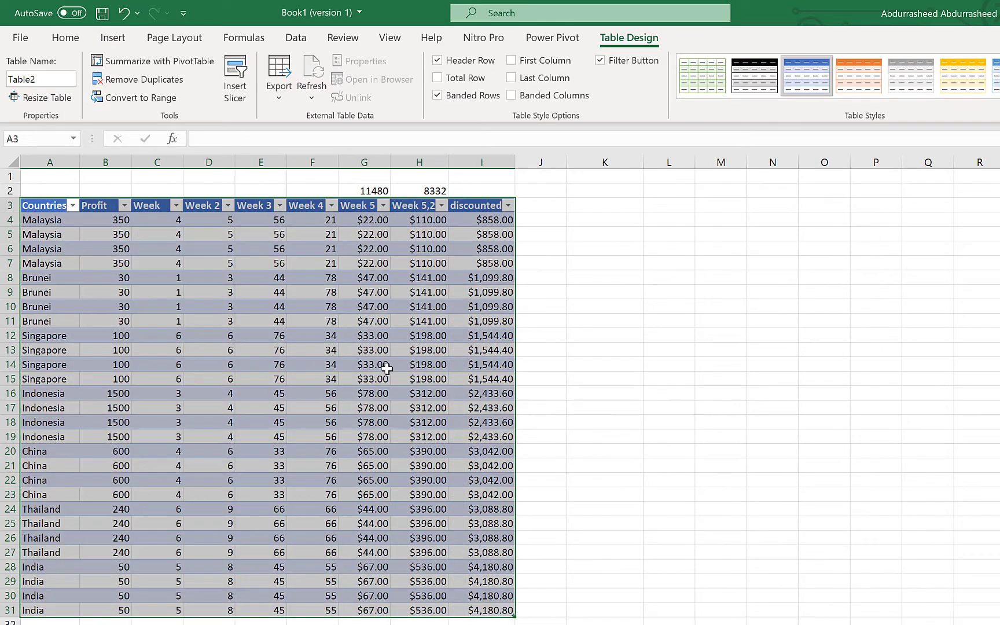
{"action": "left_click", "coordinate": [871, 397]}
Insert slicers for the table's Countries and Profit fields and arrange them side by side next to the data.
{"action": "left_click", "coordinate": [208, 247]}
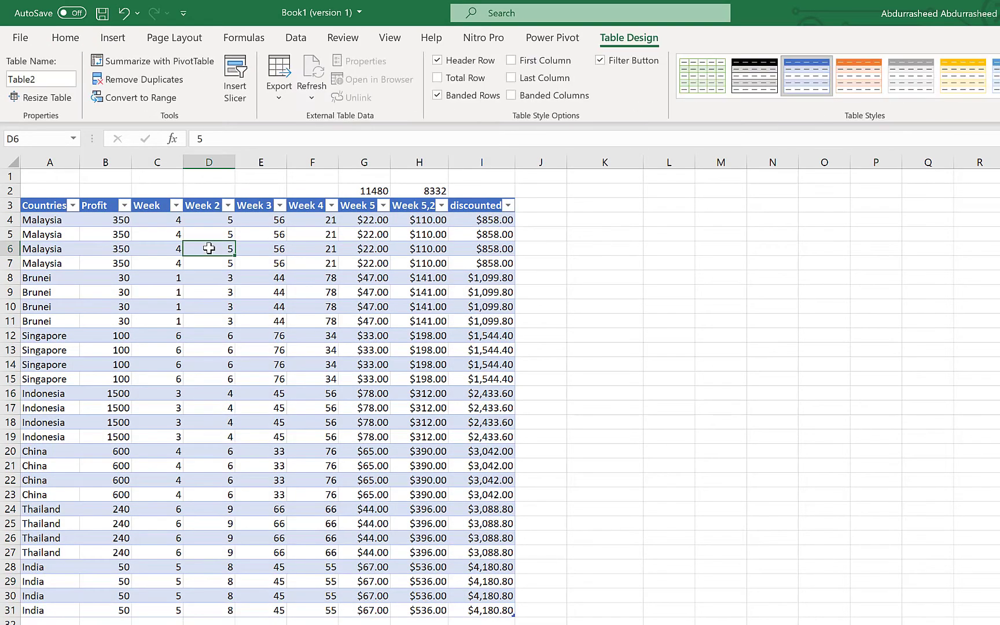
{"action": "left_click", "coordinate": [115, 37]}
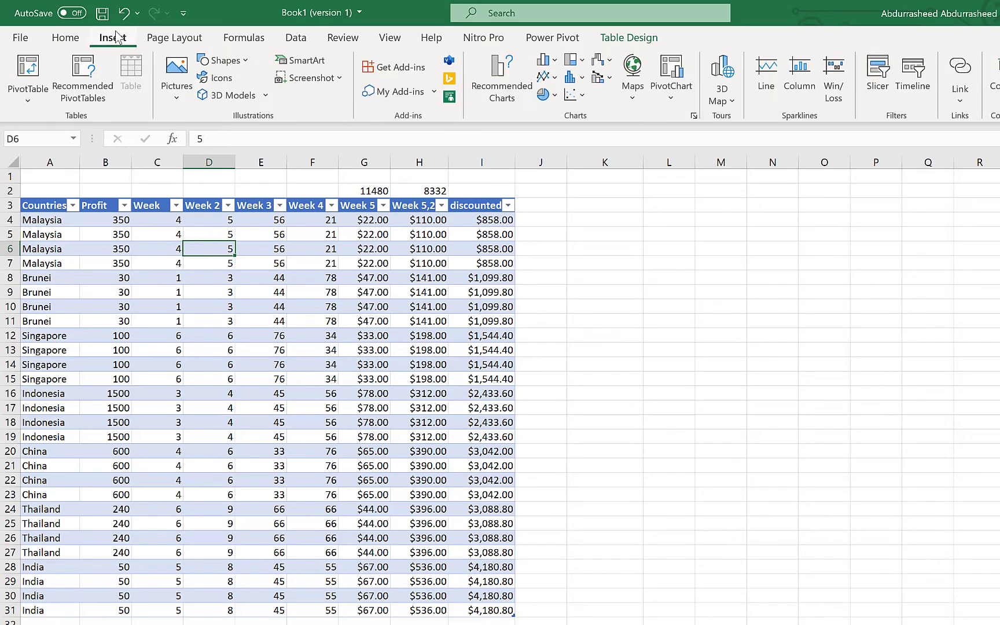
{"action": "left_click", "coordinate": [877, 75]}
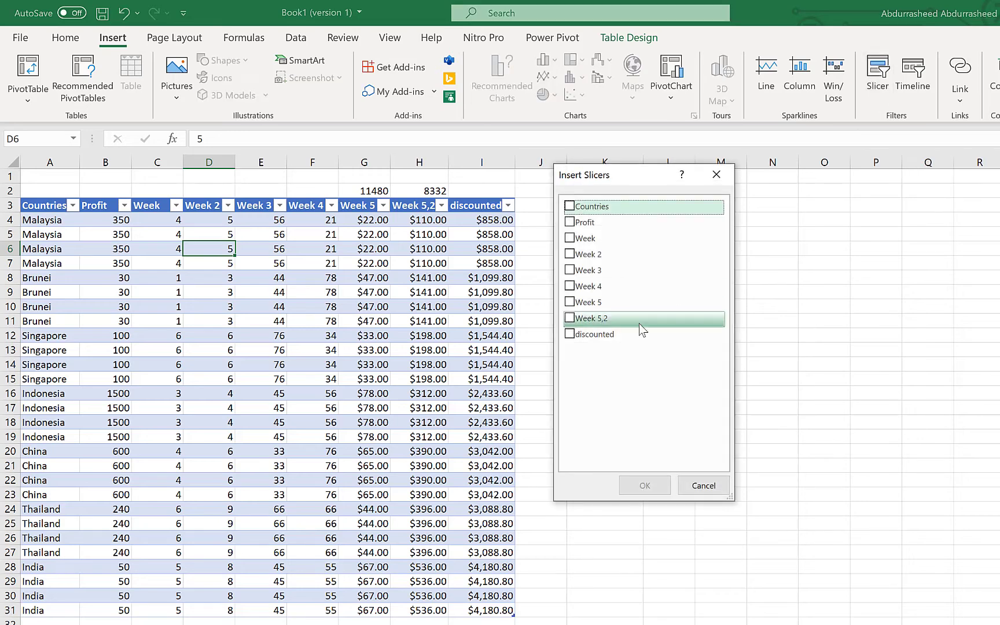
{"action": "left_click", "coordinate": [570, 207]}
{"action": "left_click", "coordinate": [570, 224]}
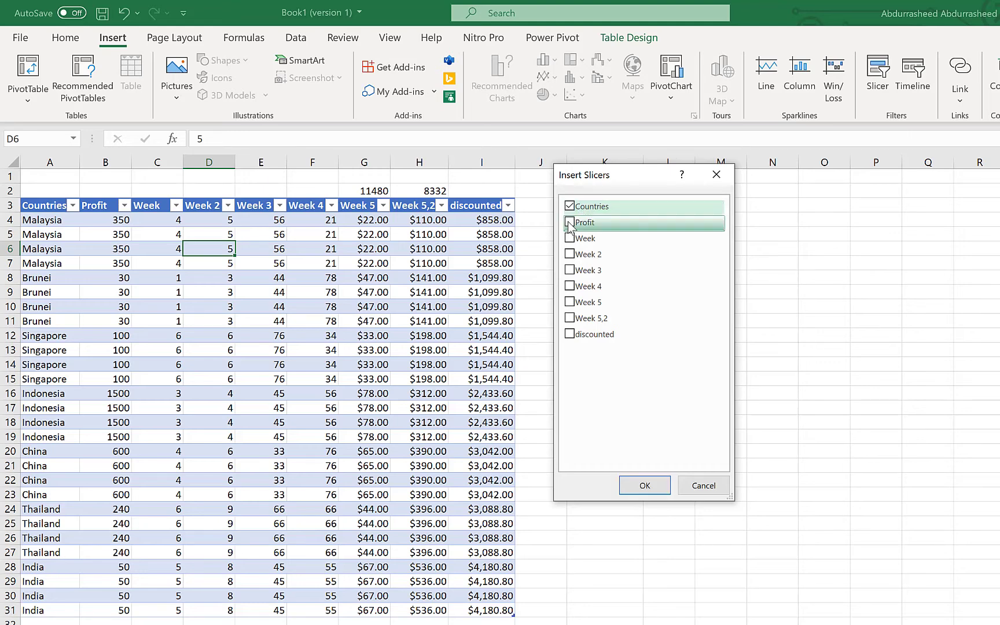
{"action": "left_click", "coordinate": [643, 486]}
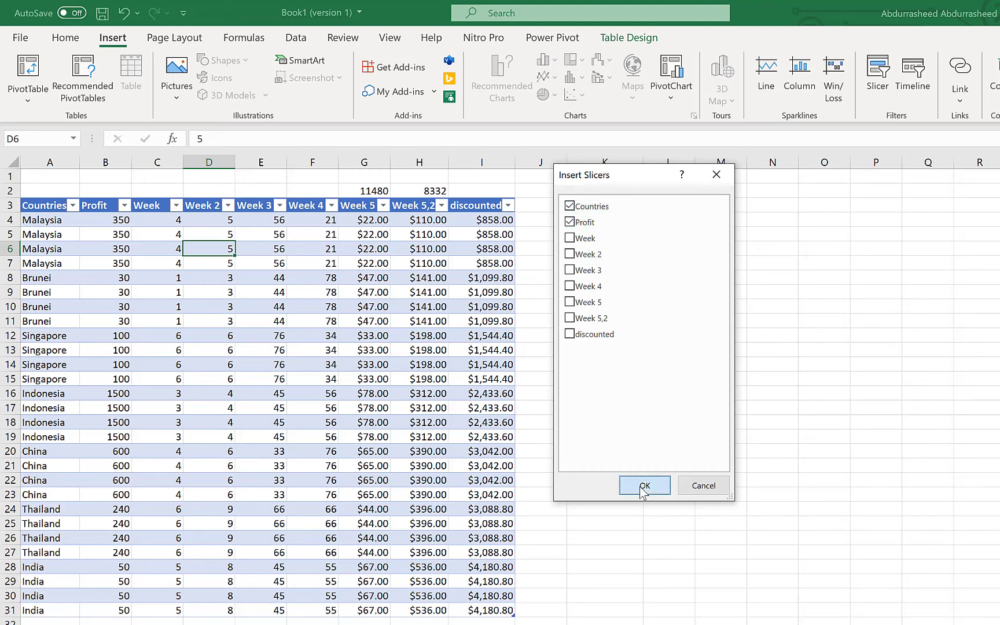
{"action": "left_click_drag", "start_coordinate": [597, 350], "coordinate": [741, 301]}
{"action": "left_click_drag", "start_coordinate": [583, 308], "coordinate": [613, 269]}
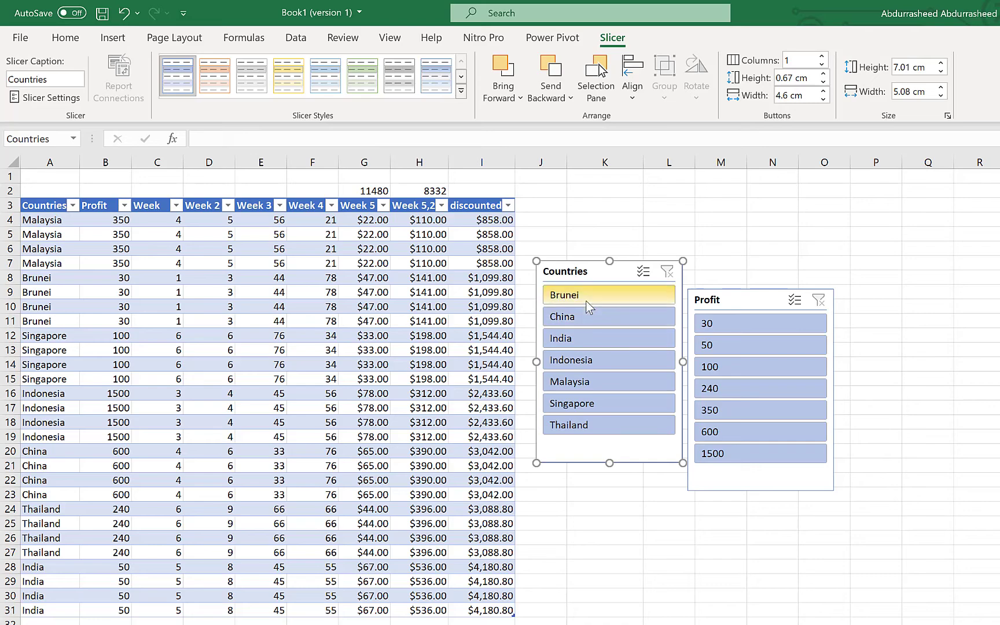
Filter the table with the Countries slicer by Brunei, China, India, Indonesia and Malaysia individually, finishing with all five countries selected together.
{"action": "left_click", "coordinate": [586, 296]}
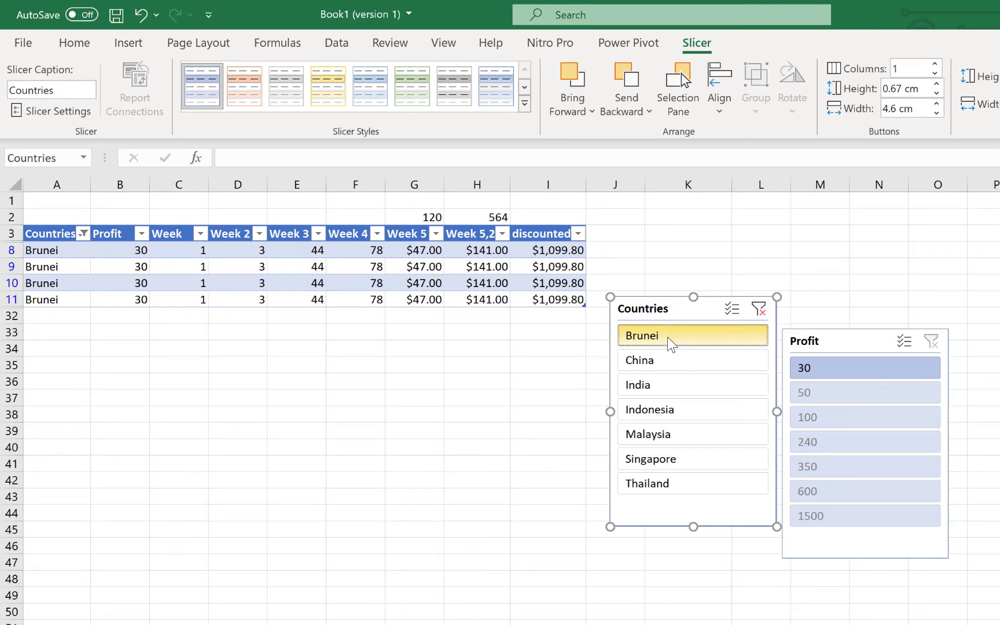
{"action": "left_click", "coordinate": [674, 360]}
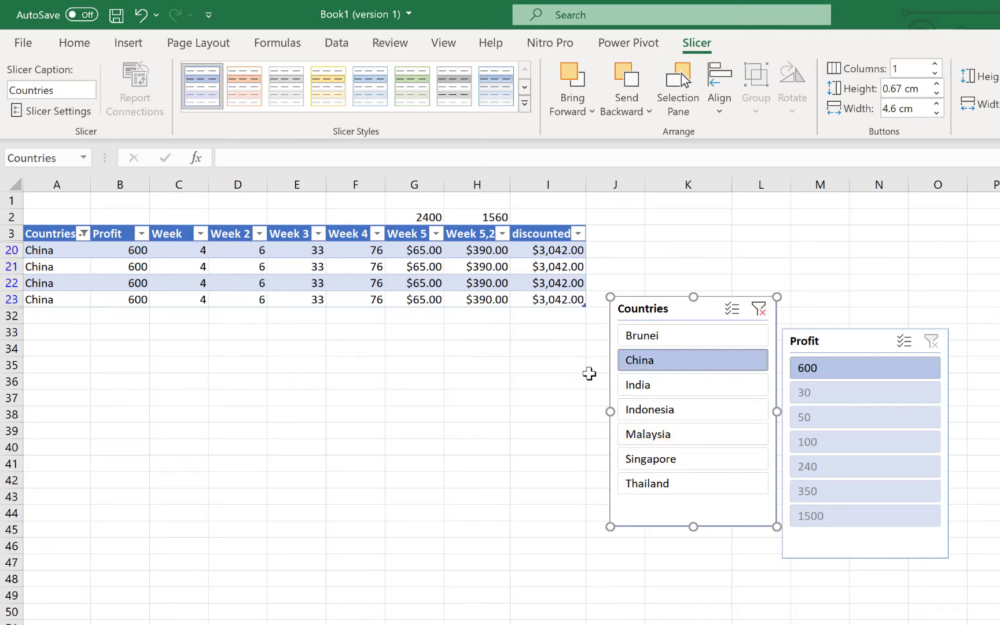
{"action": "left_click", "coordinate": [654, 385]}
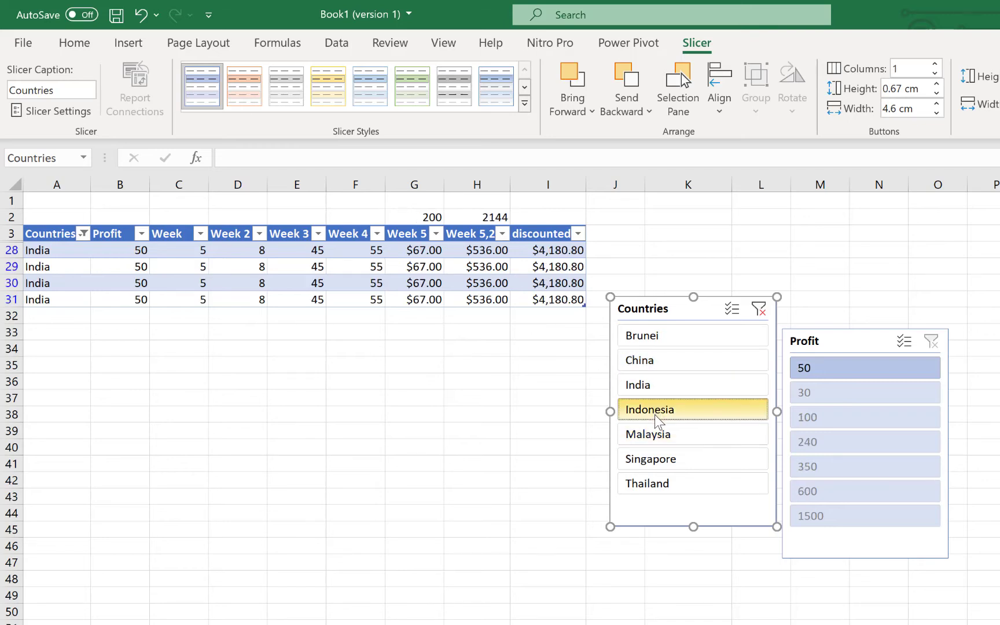
{"action": "left_click", "coordinate": [655, 414]}
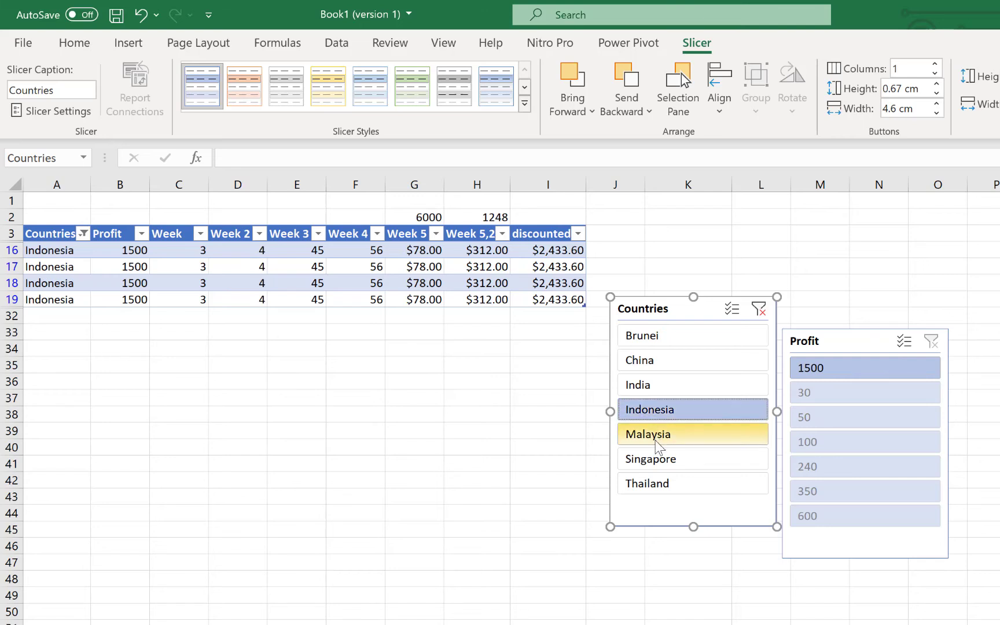
{"action": "left_click", "coordinate": [655, 441]}
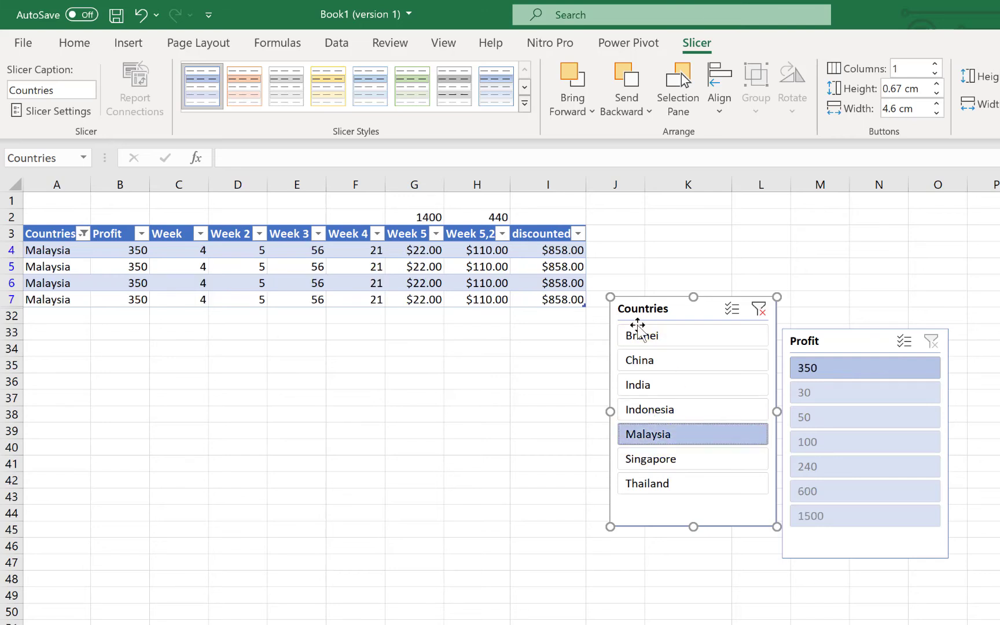
{"action": "left_click_drag", "start_coordinate": [641, 335], "coordinate": [670, 440]}
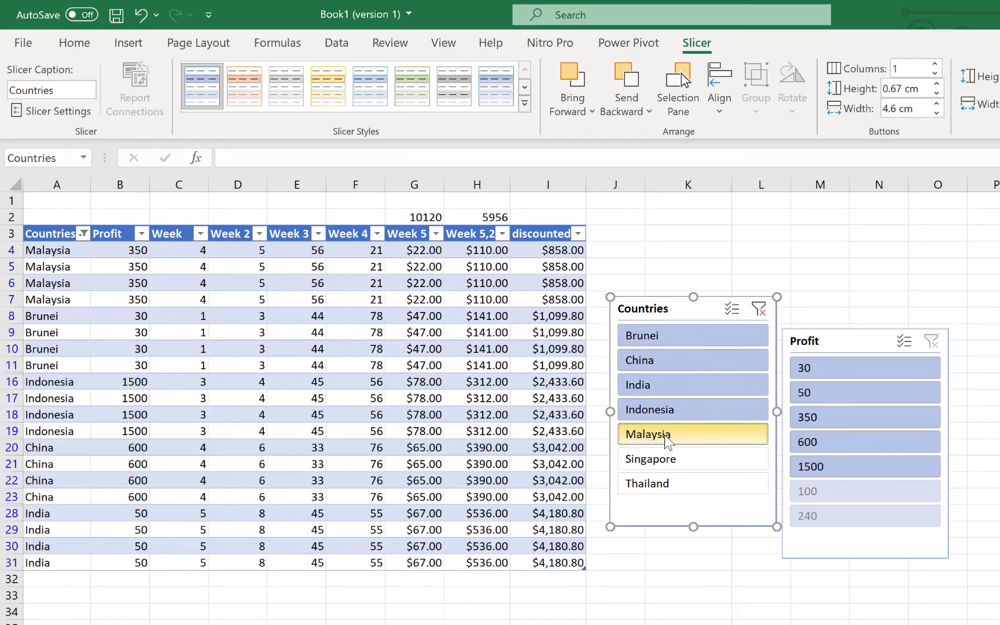